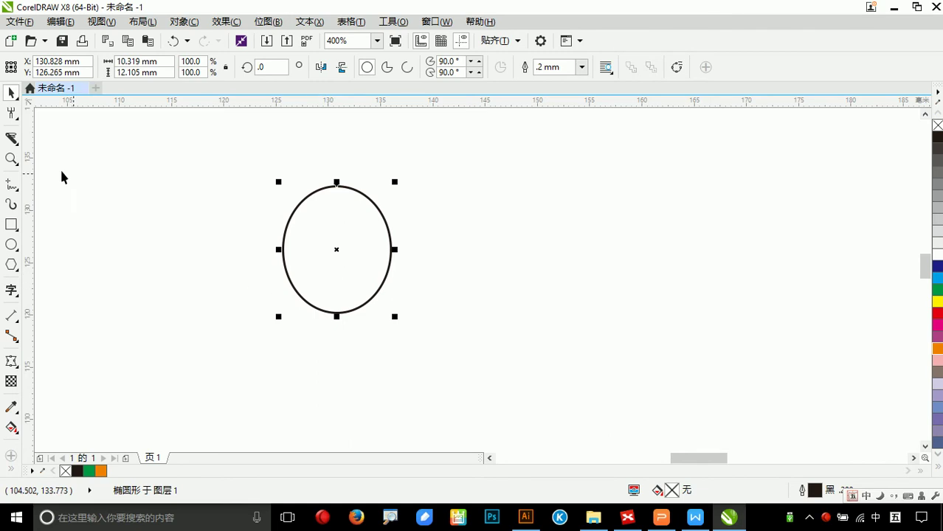
- Reposition the ellipse slightly and try several palette fills on it, settling on purple C60 M60 Y0 K0
left_click_drag(370, 249, 386, 269)
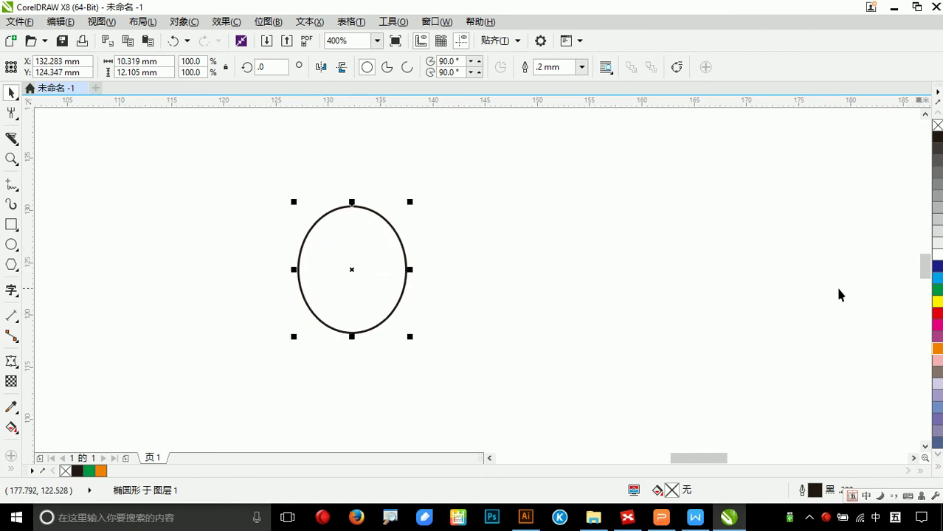
left_click(938, 278)
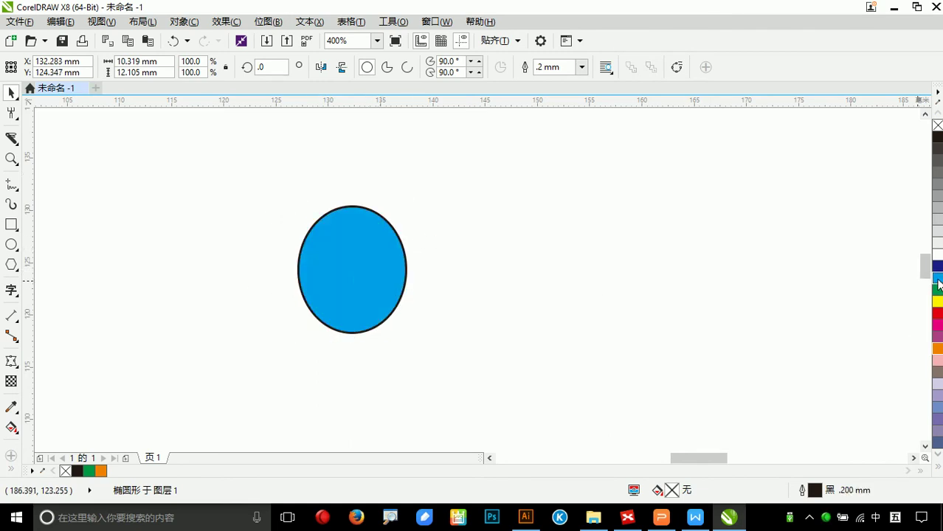
left_click(937, 337)
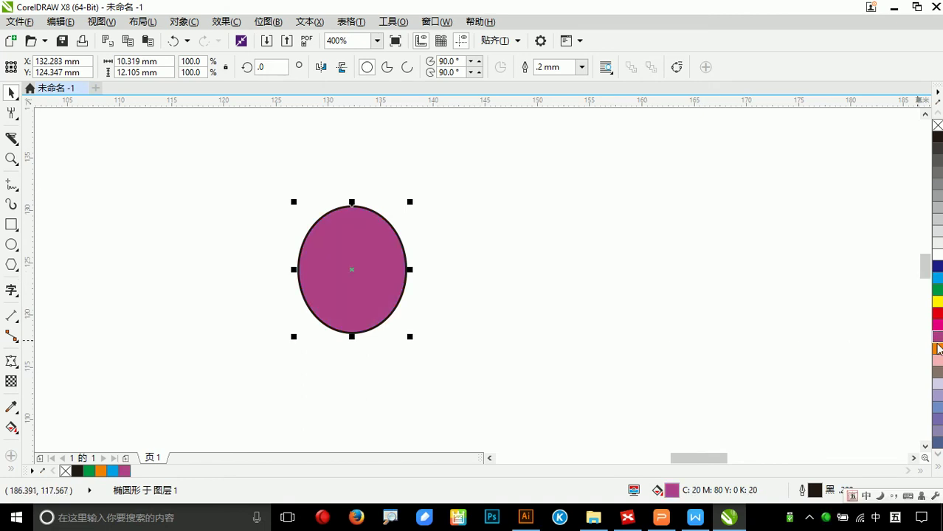
left_click(936, 426)
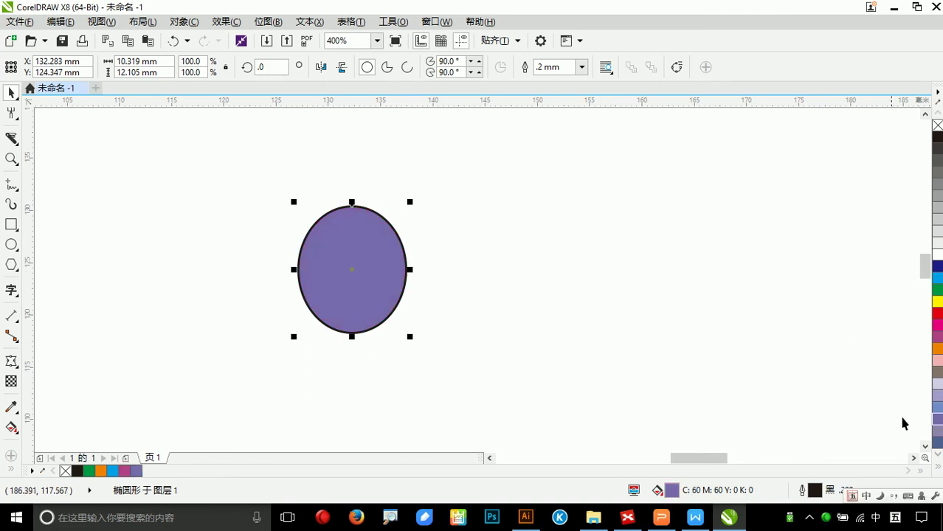
left_click_drag(338, 284, 359, 267)
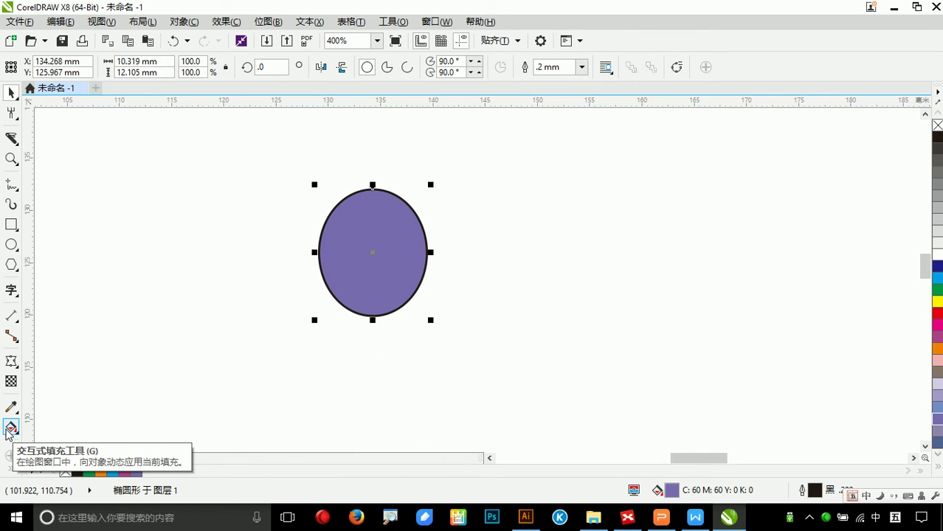
- Switch to the WPS shortcut notes and enter G in the first cell of the table's empty last row
left_click(695, 517)
scroll(469, 384, "down", 5)
scroll(470, 385, "down", 6)
left_click(295, 236)
type("G")
- Enter the description 交互式填充工具（渐变色填充） in the cell beside G
left_click(444, 236)
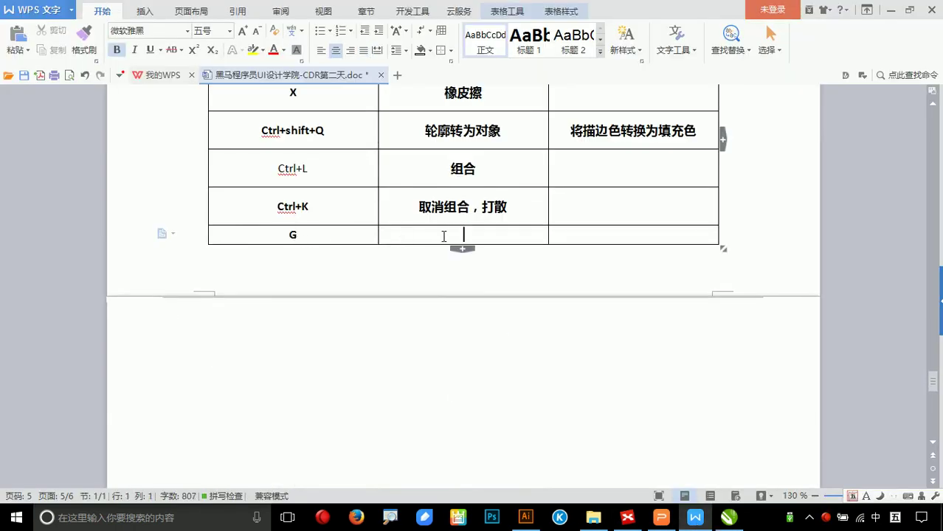
type("交互")
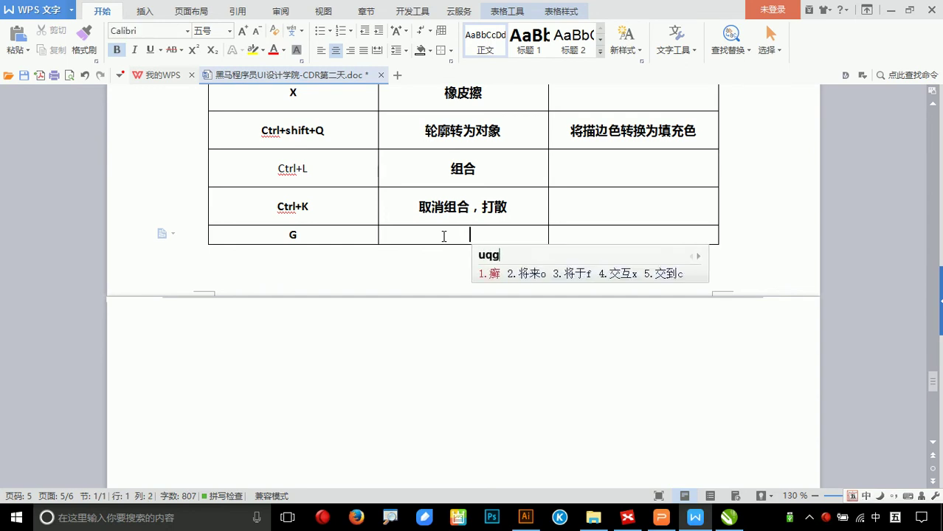
type("式")
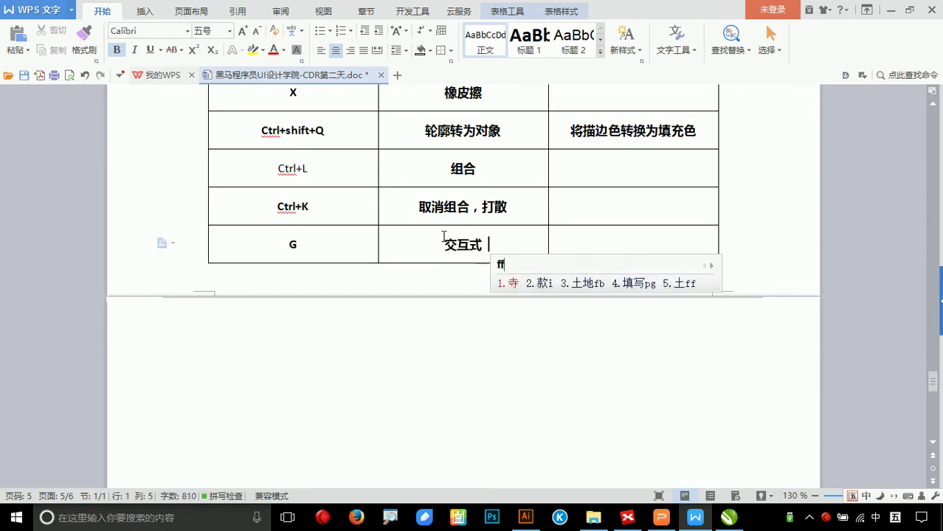
type("填充工具")
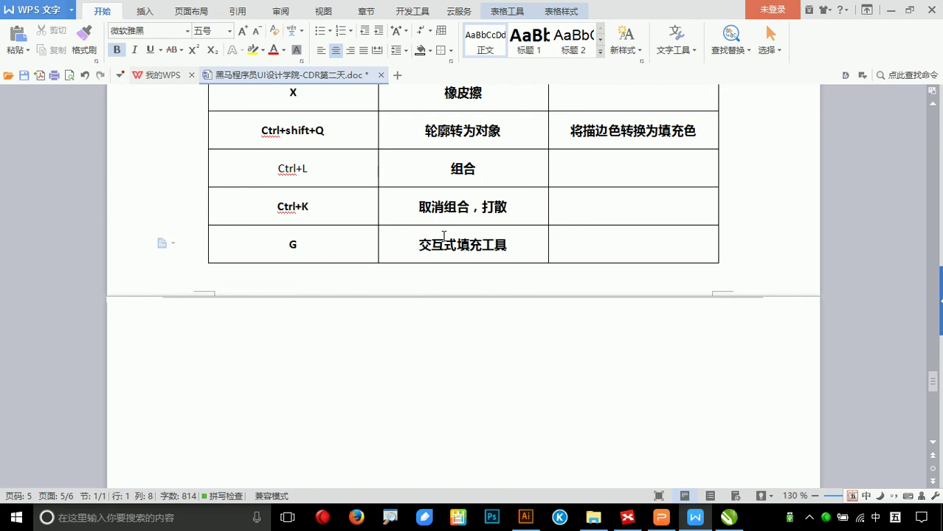
type("（）")
key("Left")
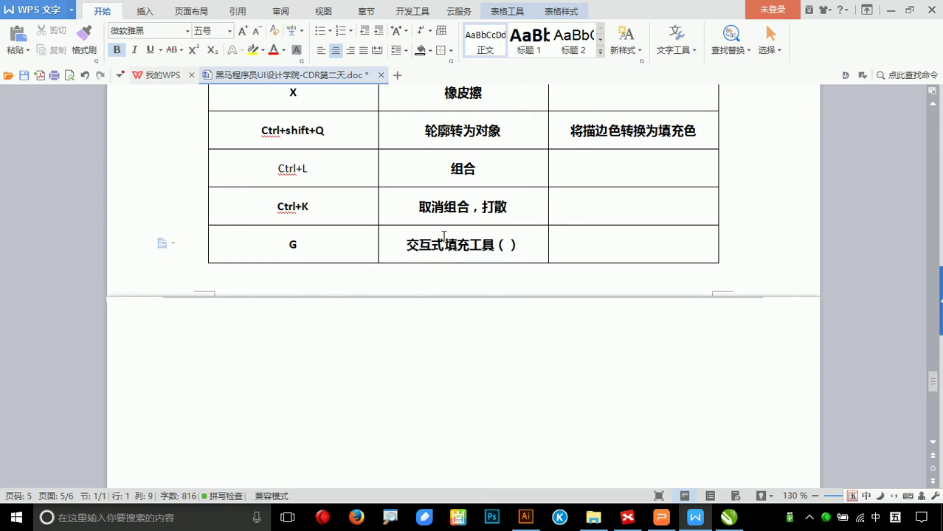
type("渐变")
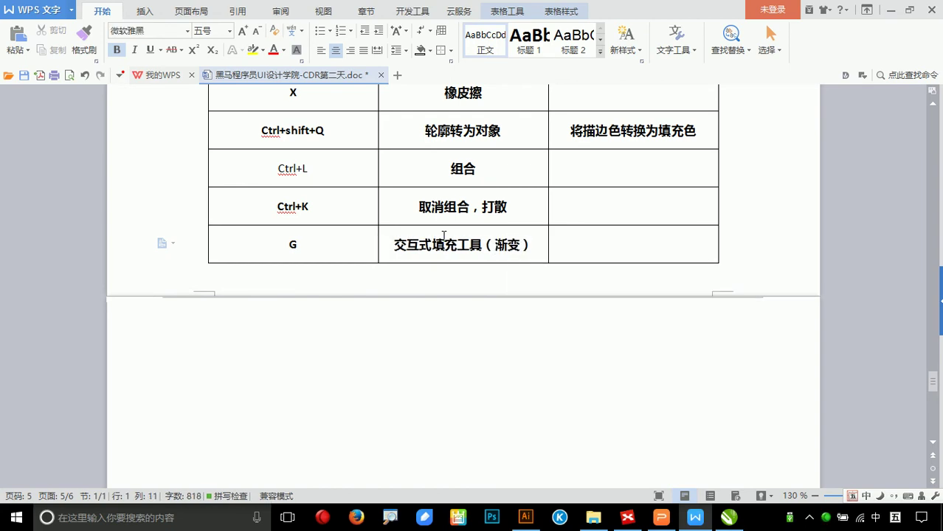
type("色填充")
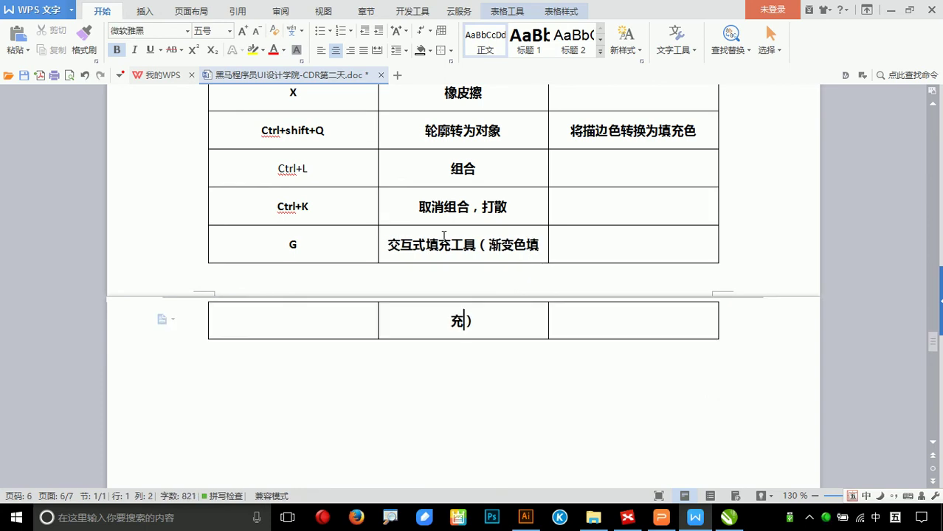
- Shorten the G row's description to 交互式填充工具（渐变色填） so it fits on one line
left_click(529, 244)
left_click_drag(526, 286, 474, 320)
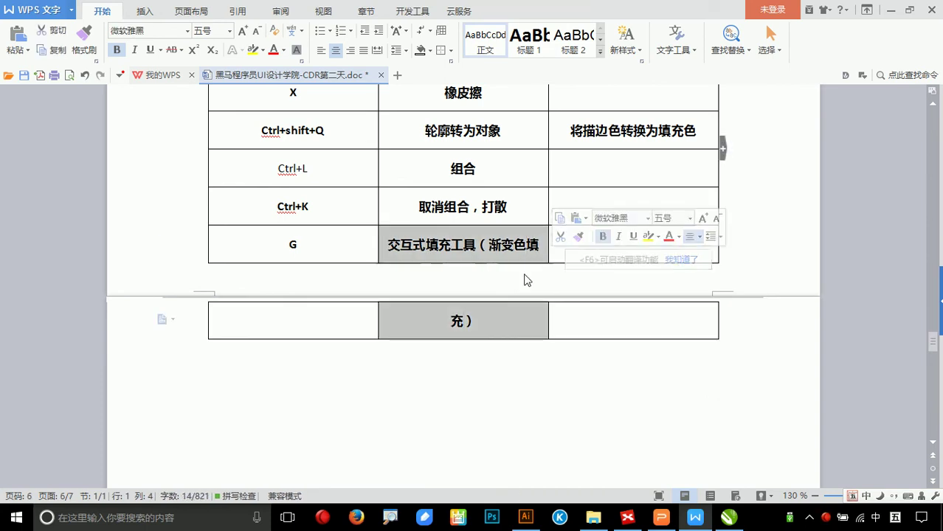
left_click(489, 322)
key("BackSpace")
key("BackSpace")
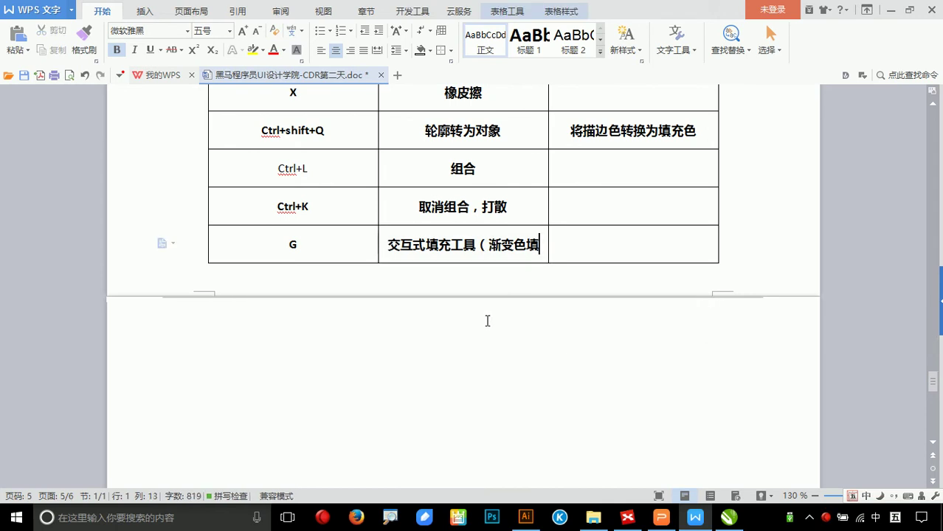
type("）")
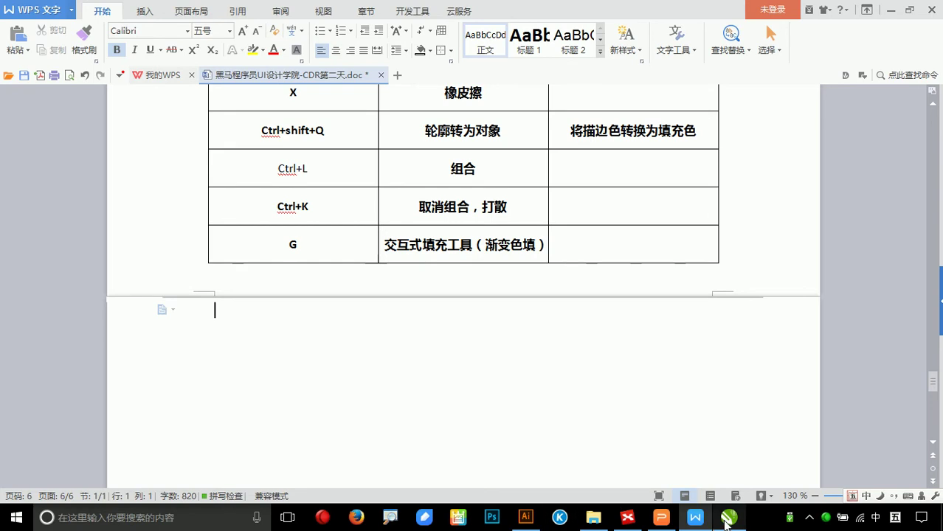
- Switch to CorelDRAW and apply a vertical linear gradient from the ellipse's top to its bottom with the Interactive Fill tool
left_click(729, 517)
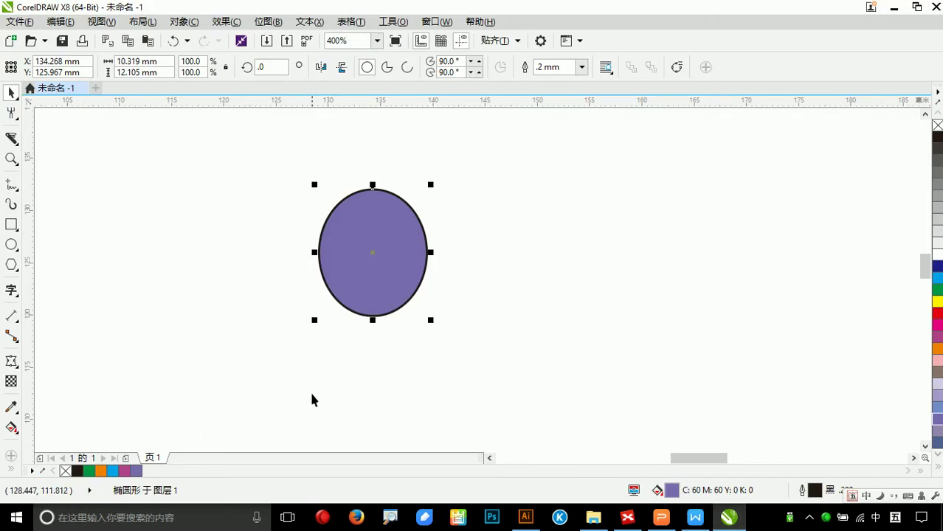
left_click(373, 252)
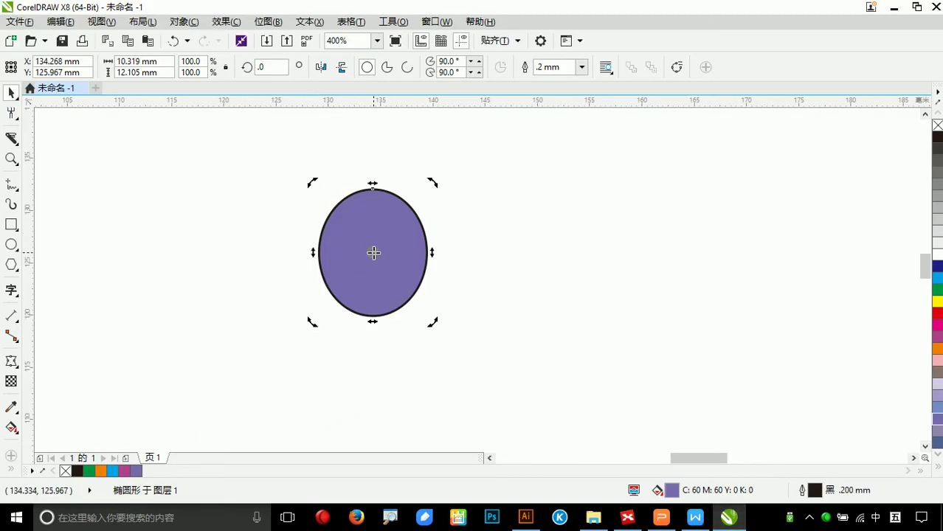
key("g")
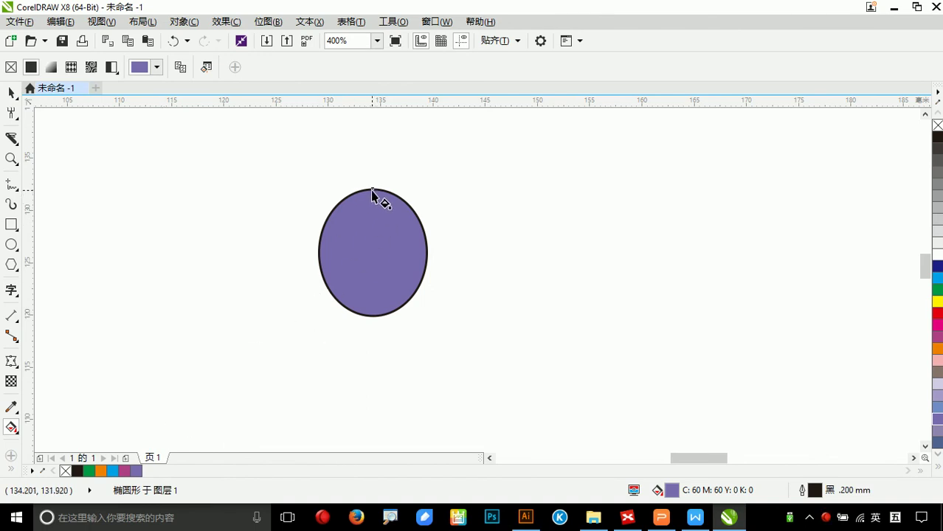
mouse_move(372, 191)
left_mouse_down()
mouse_move(371, 307)
mouse_move(392, 387)
mouse_move(358, 249)
mouse_move(373, 318)
mouse_move(284, 312)
mouse_move(392, 387)
mouse_move(373, 316)
left_mouse_up()
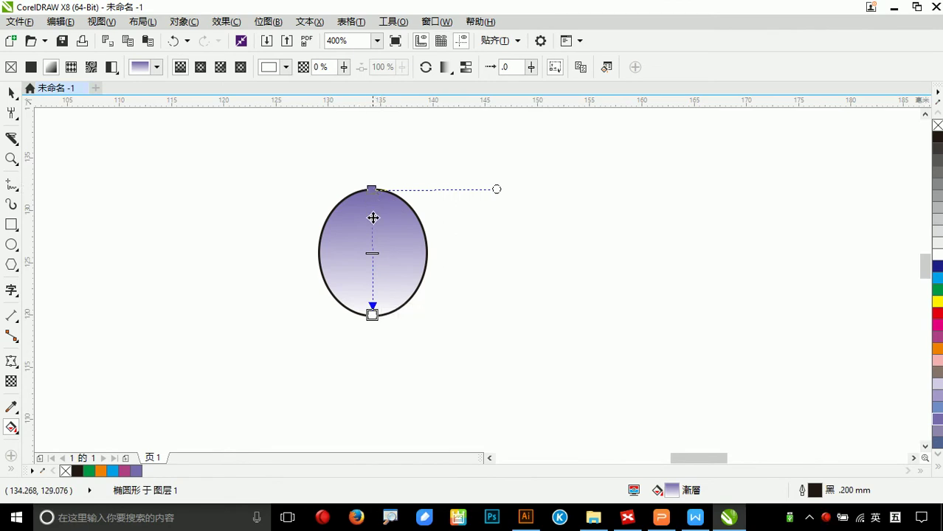
- Adjust the gradient's start and end handles, aligning them vertically at the ellipse's top and bottom edges
mouse_move(374, 192)
left_mouse_down()
mouse_move(370, 215)
mouse_move(371, 202)
left_mouse_up()
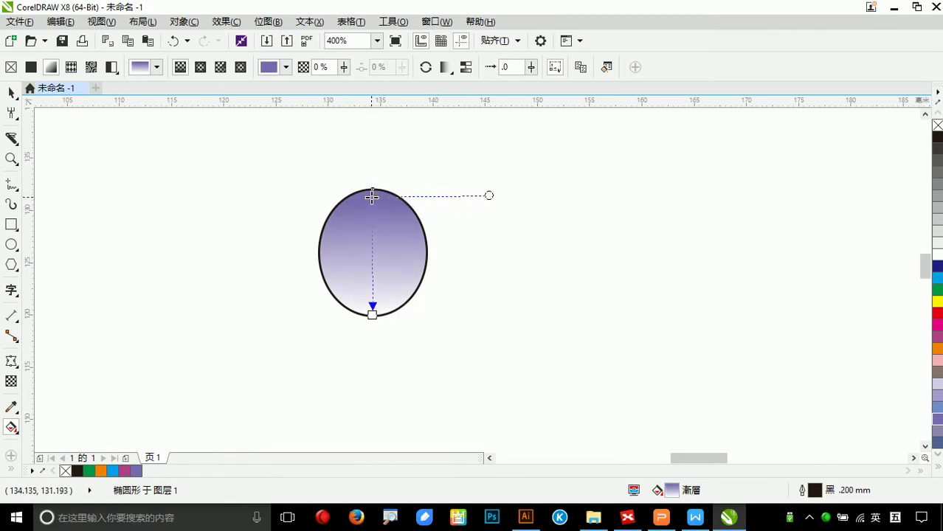
mouse_move(375, 316)
left_mouse_down()
mouse_move(415, 309)
mouse_move(338, 329)
mouse_move(377, 315)
left_mouse_up()
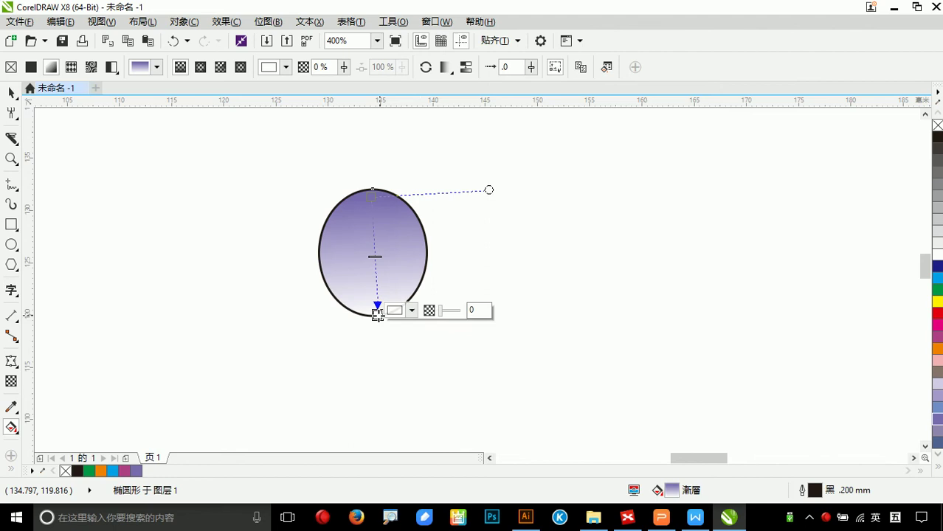
double_click(375, 264)
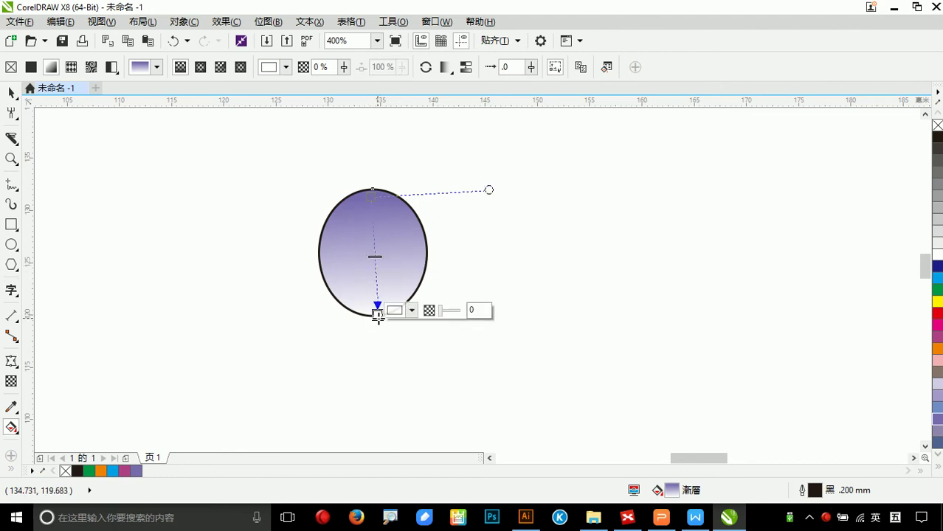
left_click_drag(379, 316, 372, 316)
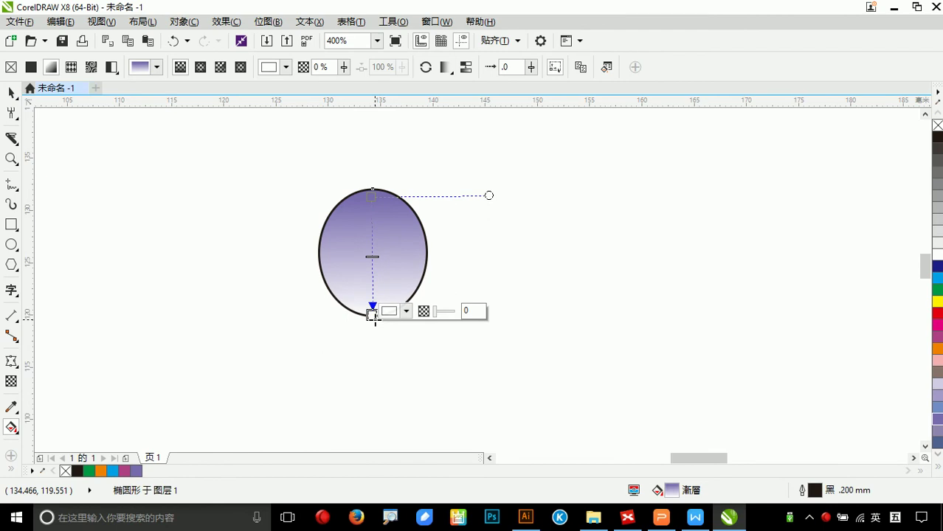
left_click(372, 192)
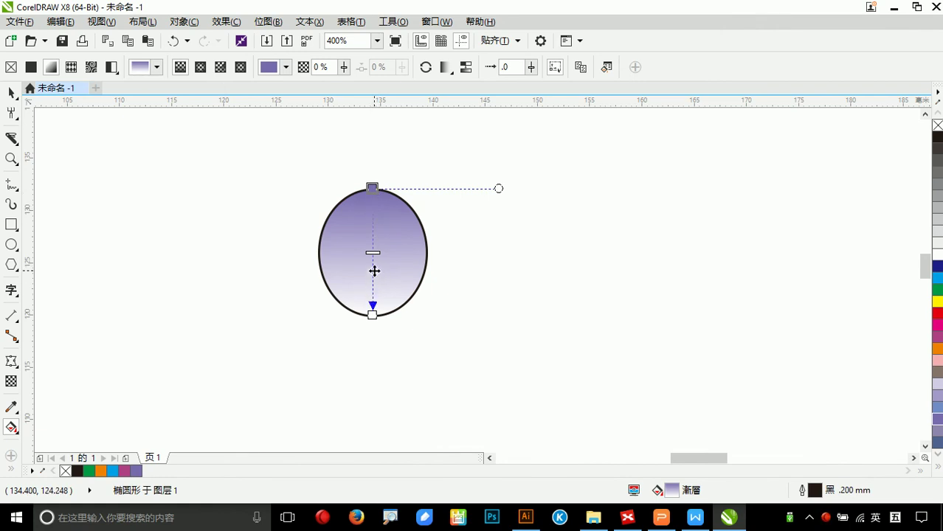
- Add a colour stop to the ellipse's gradient and position it at 50%
double_click(374, 270)
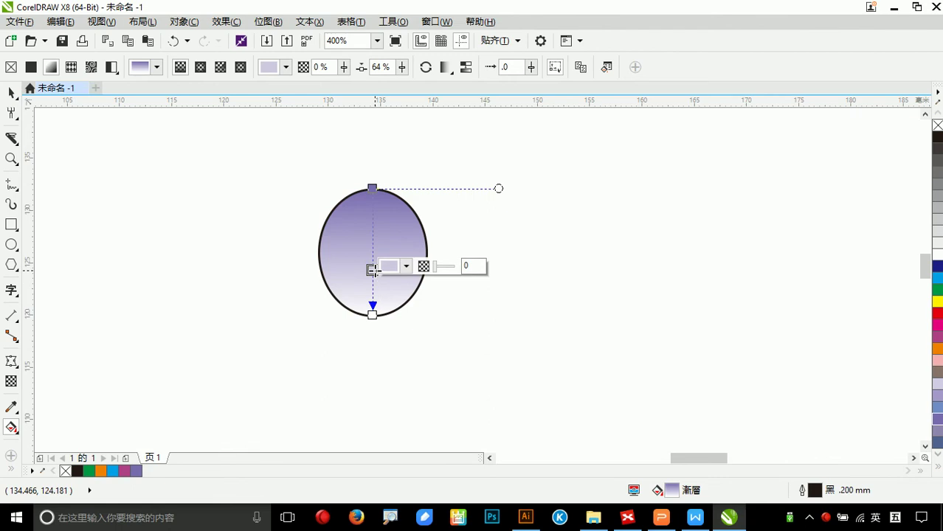
left_click(374, 304)
mouse_move(371, 270)
left_mouse_down()
mouse_move(371, 237)
mouse_move(372, 252)
left_mouse_up()
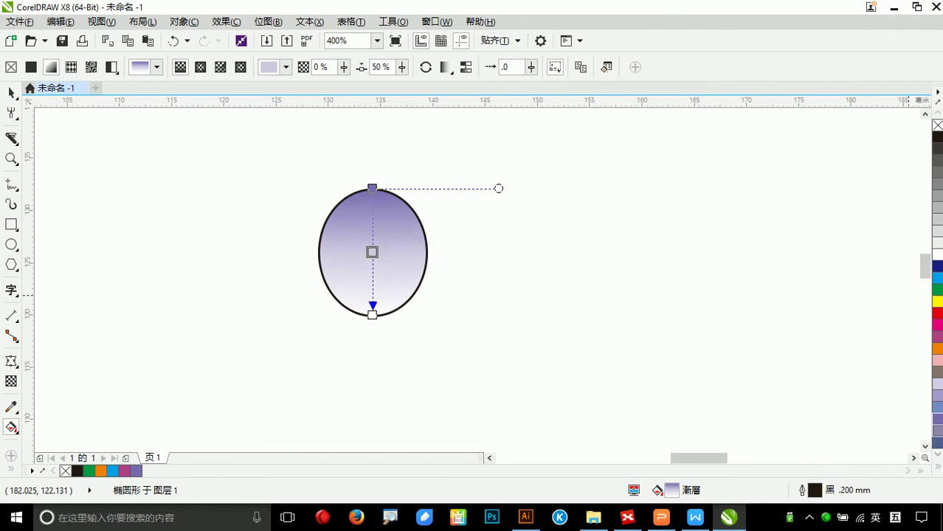
- Try purple and magenta on the middle gradient stop, settling on crimson red from the expanded palette
left_click(938, 419)
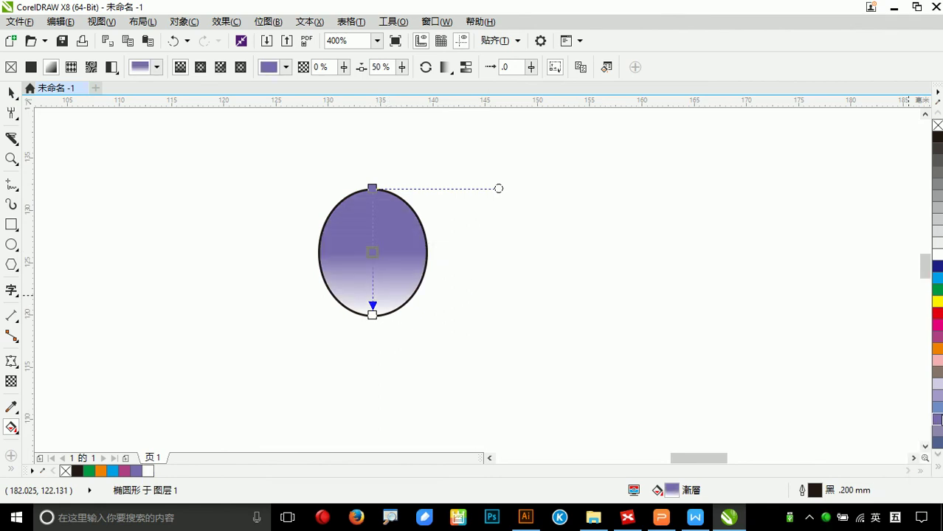
left_click(938, 327)
left_click(935, 456)
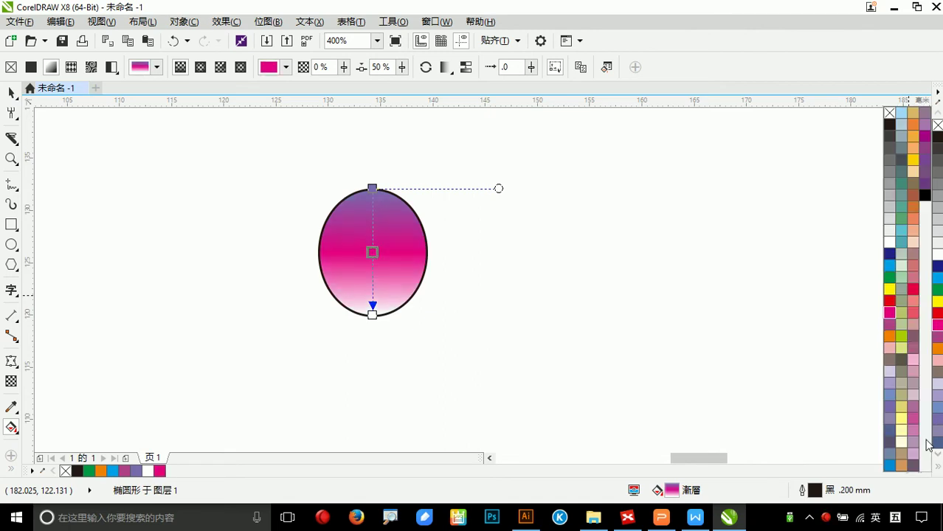
left_click(913, 290)
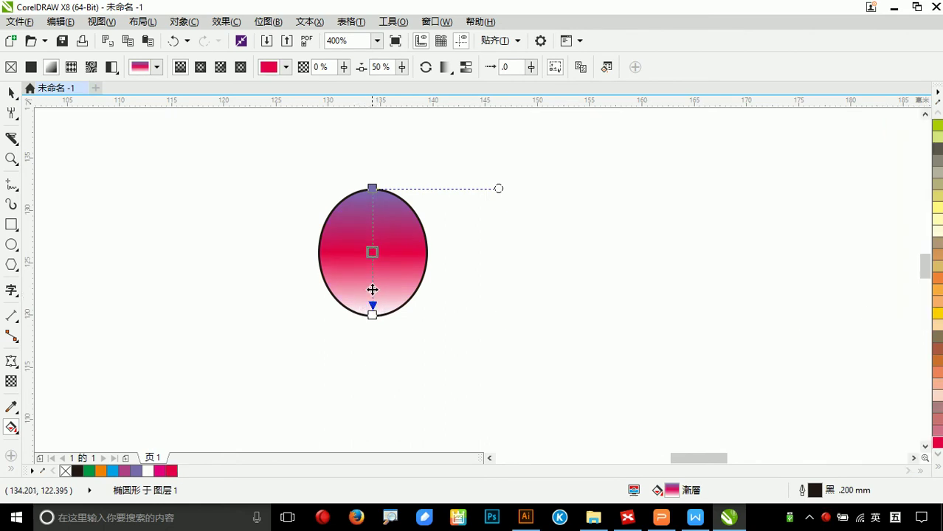
- Recolour the gradient's top stop, trying yellow shades and settling on purple C74 M80 Y0 K0 in the colour picker
left_click(373, 189)
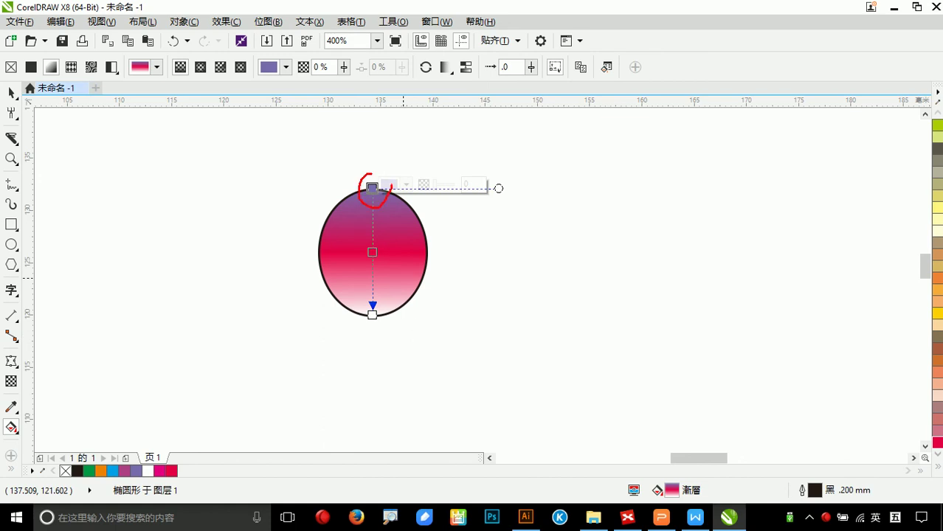
left_click(938, 315)
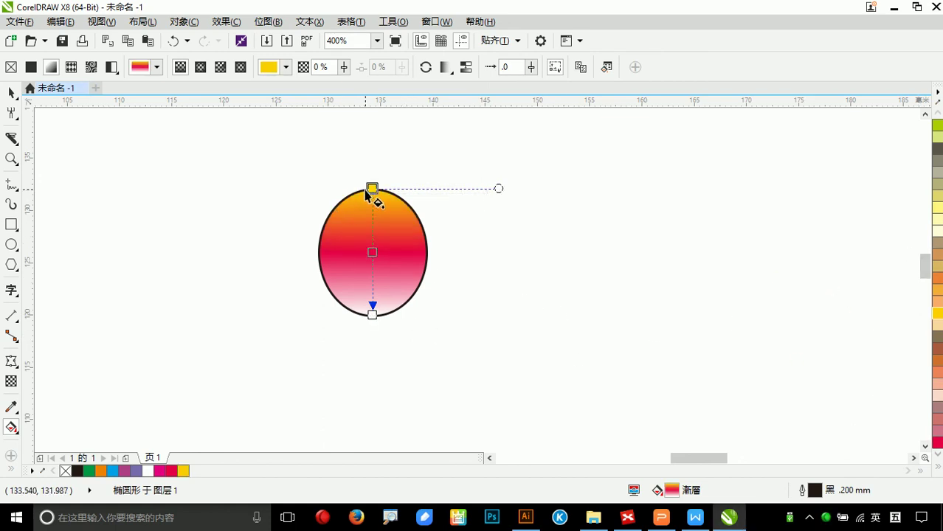
mouse_move(371, 187)
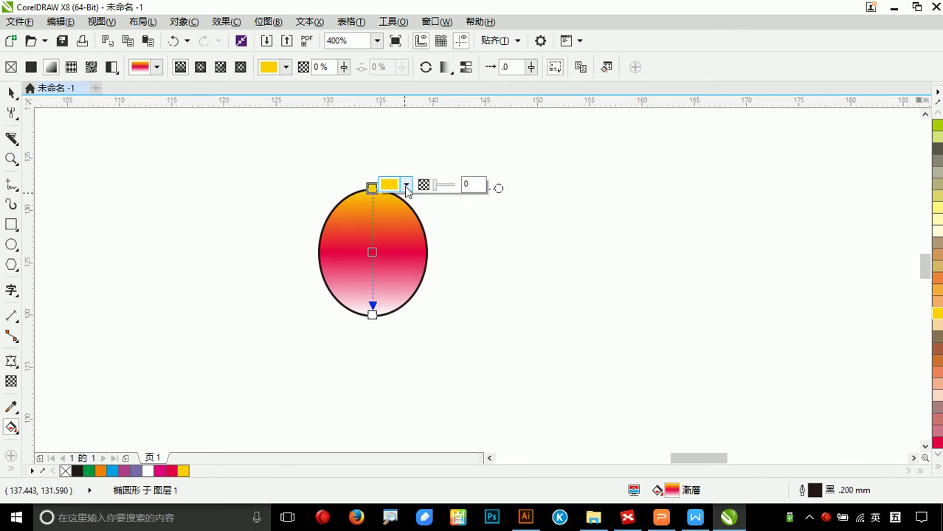
left_click(406, 186)
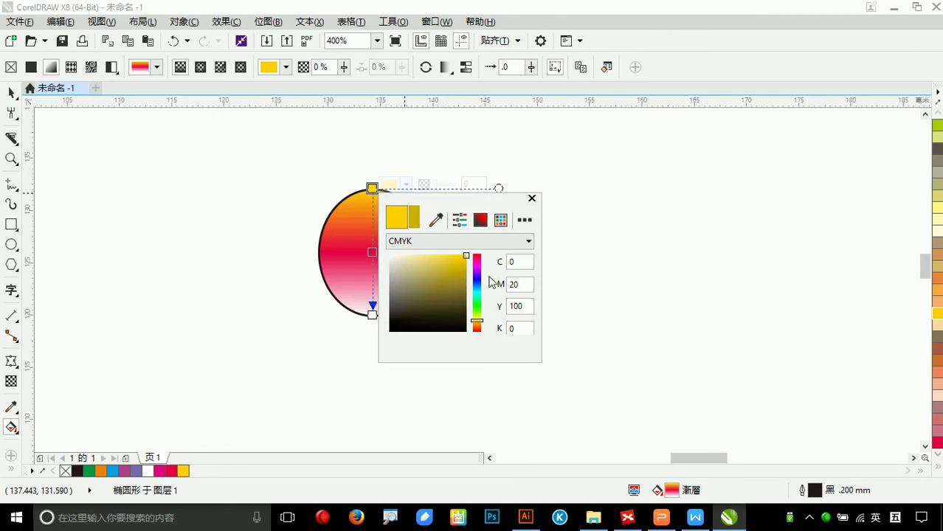
left_click_drag(477, 321, 476, 320)
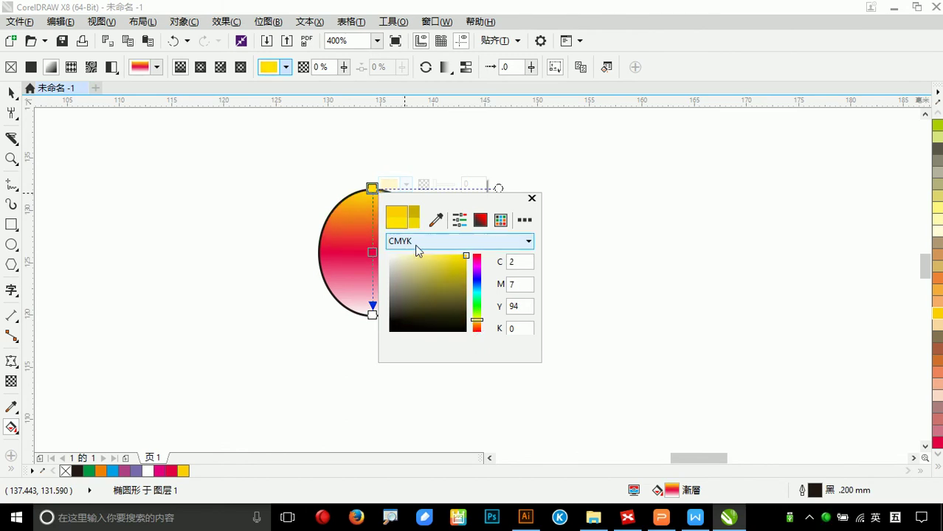
left_click(477, 270)
left_click_drag(481, 272, 476, 275)
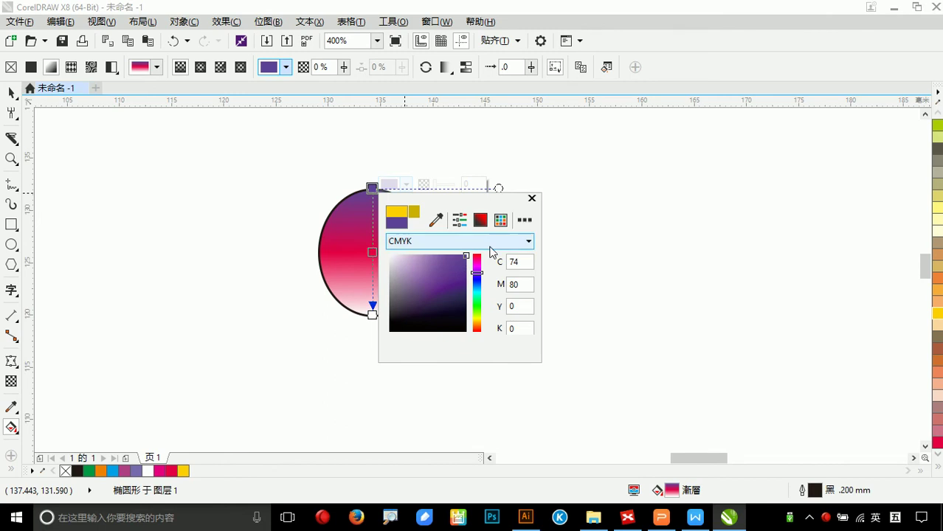
- Recolour the gradient's bottom stop yellow, C1 M7 Y93 K0, in the colour picker and deselect the ellipse
left_click(531, 198)
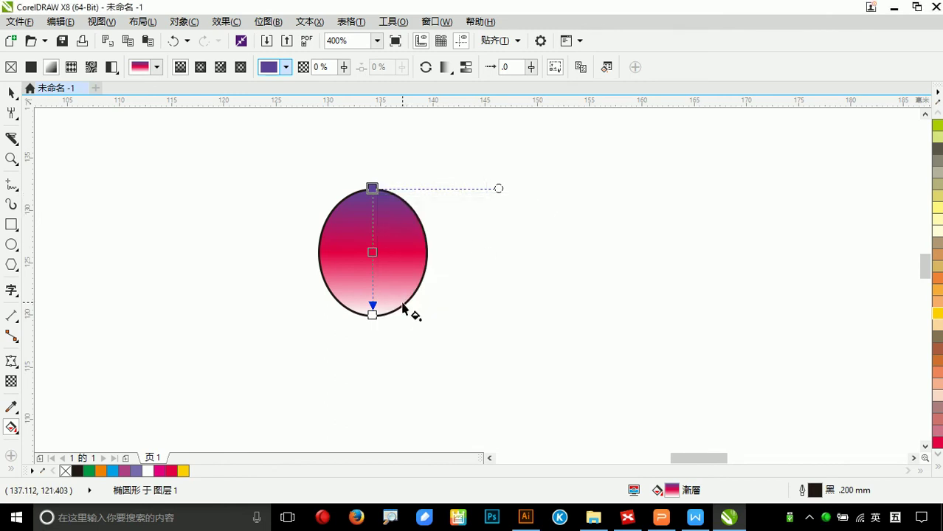
left_click(372, 315)
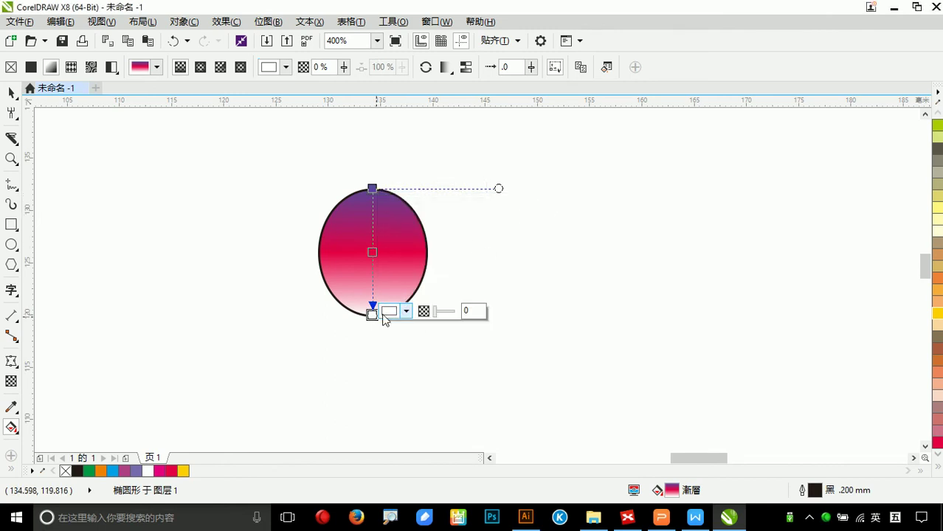
left_click(407, 313)
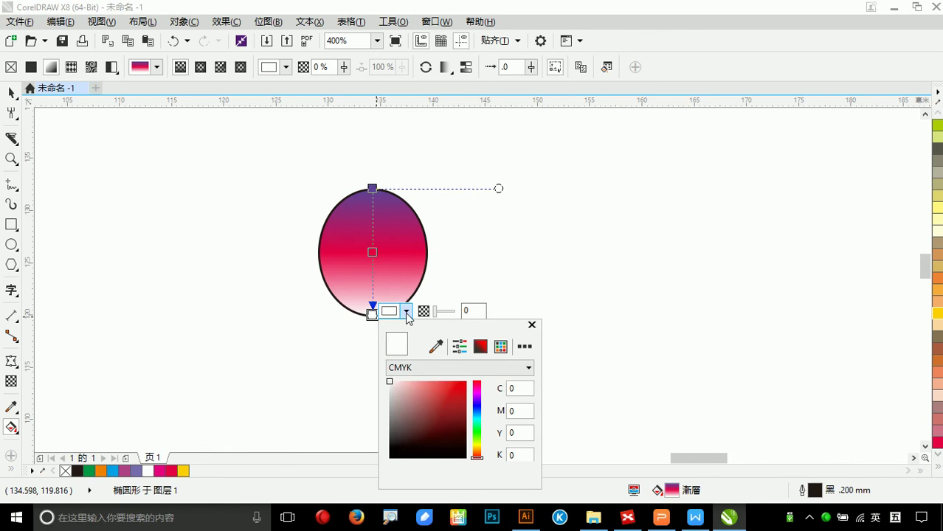
left_click(477, 448)
left_click(466, 382)
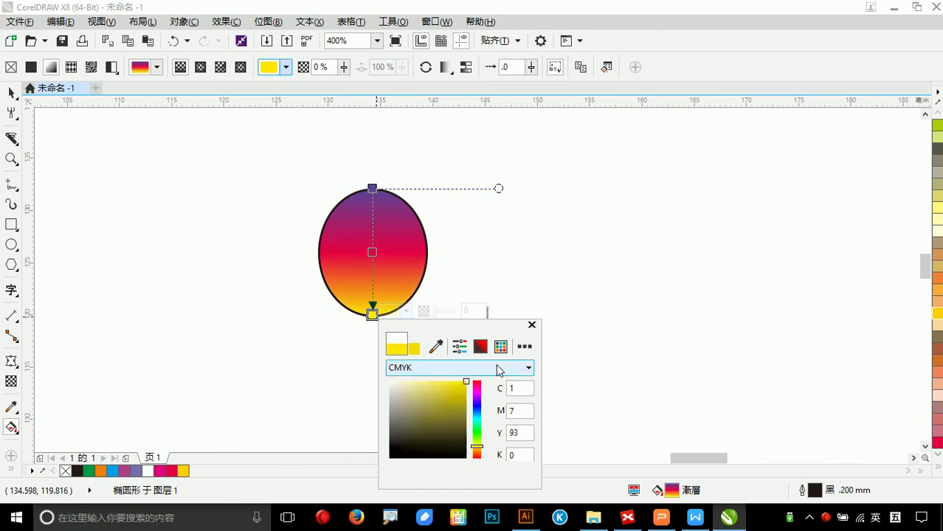
left_click(531, 325)
left_click(489, 271)
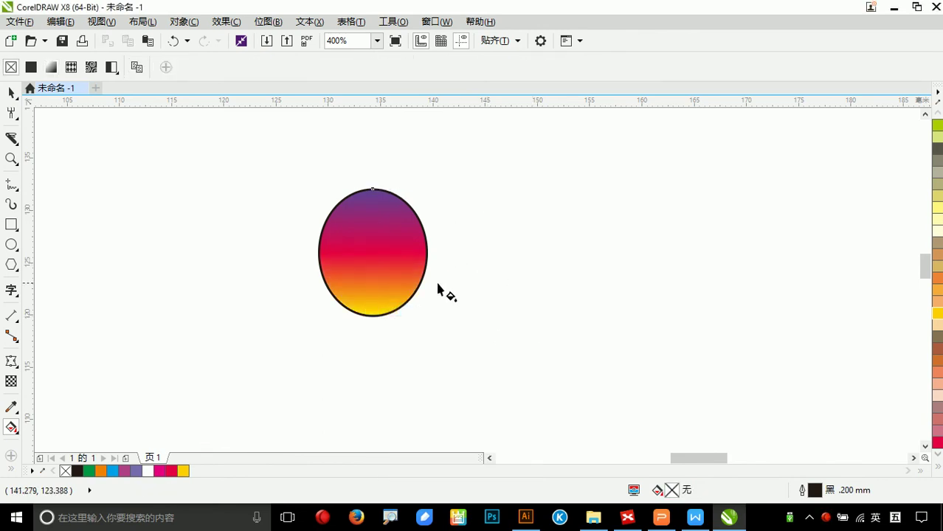
- Try tilting and skewing the ellipse's gradient with its end and side handles, finishing with the end handle at the ellipse's bottom edge
left_click(389, 281)
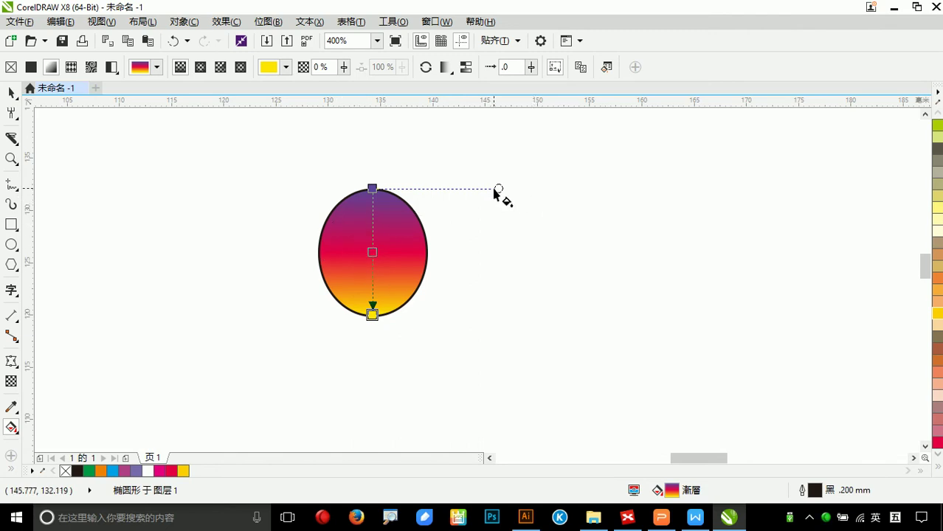
left_click_drag(372, 313, 344, 306)
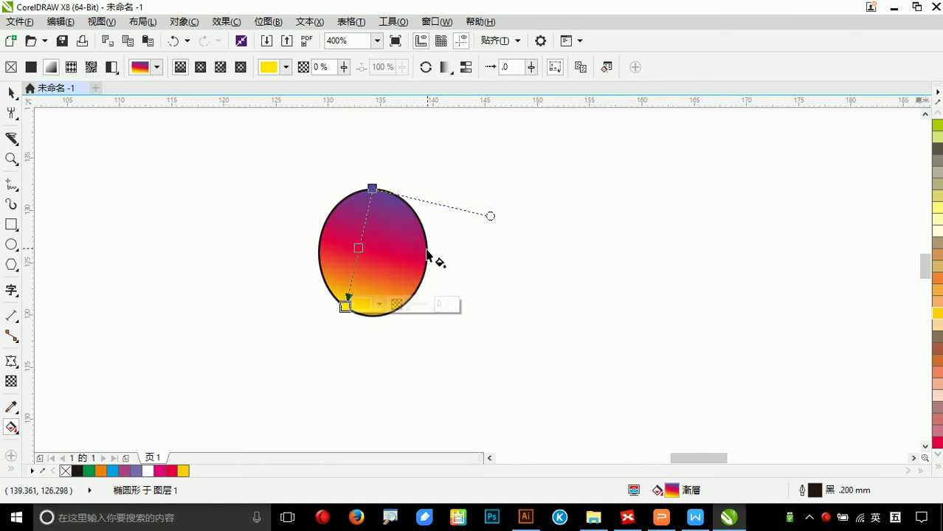
left_click_drag(485, 219, 406, 271)
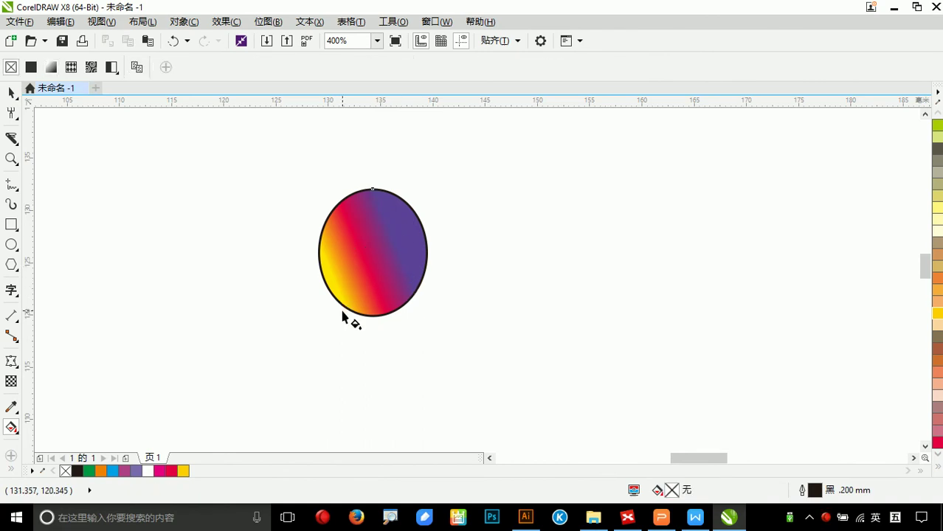
mouse_move(343, 307)
left_mouse_down()
mouse_move(332, 289)
mouse_move(356, 313)
left_mouse_up()
left_click_drag(419, 272, 450, 196)
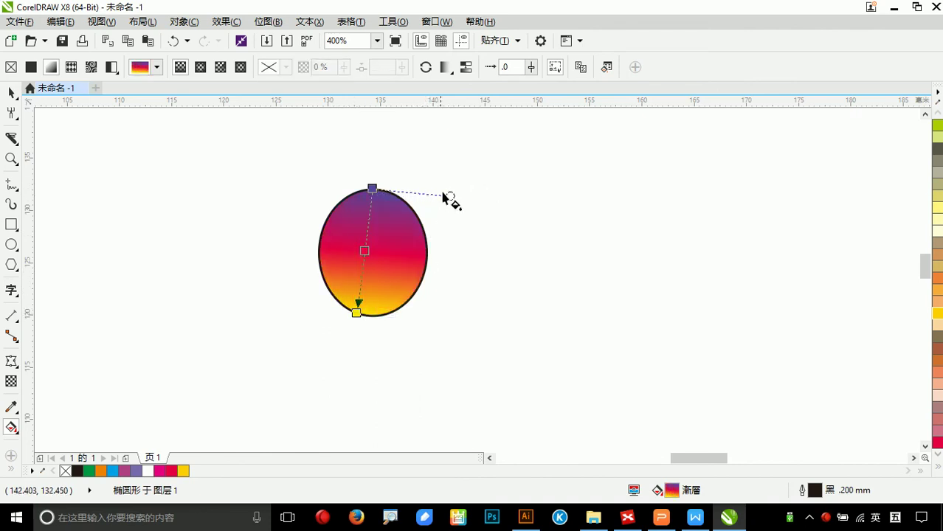
left_click_drag(357, 313, 372, 314)
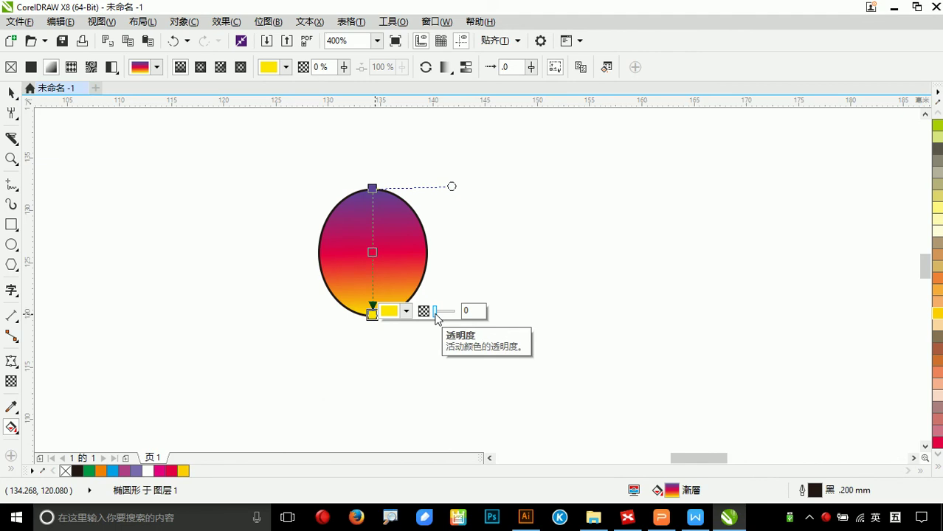
- Capture a 416 × 322 pixel screenshot of the ellipse and its gradient stop's transparency control
key("ctrl+alt+a")
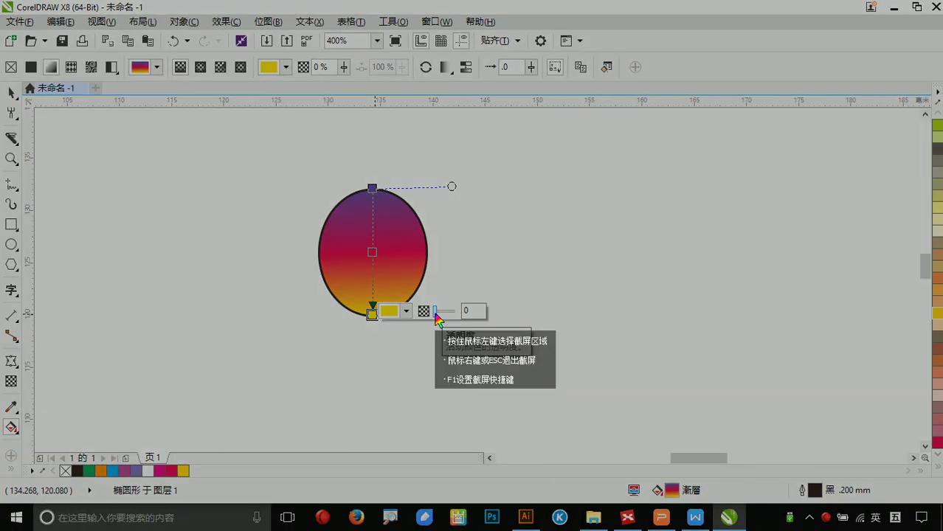
left_click_drag(292, 153, 579, 376)
left_click(393, 392)
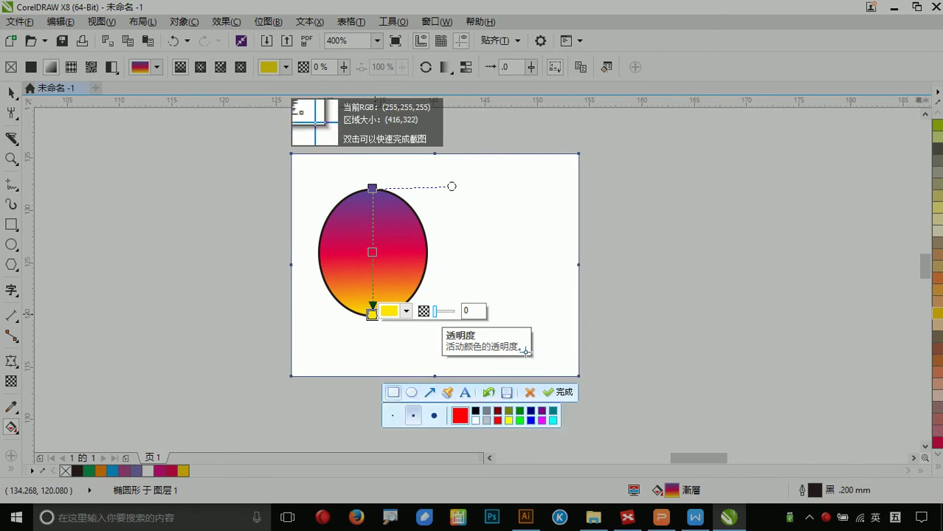
left_click(567, 396)
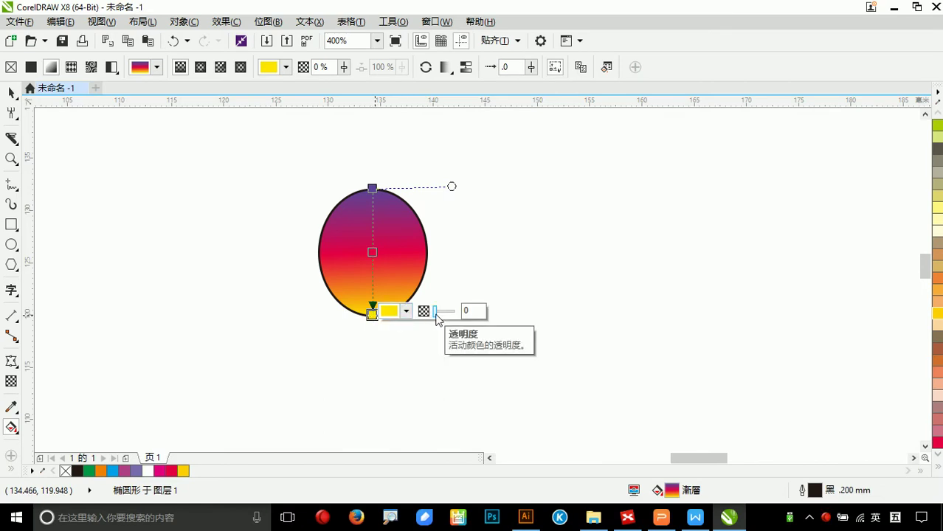
- Set the transparency of the gradient's yellow bottom stop to 80%
left_click_drag(435, 312, 445, 312)
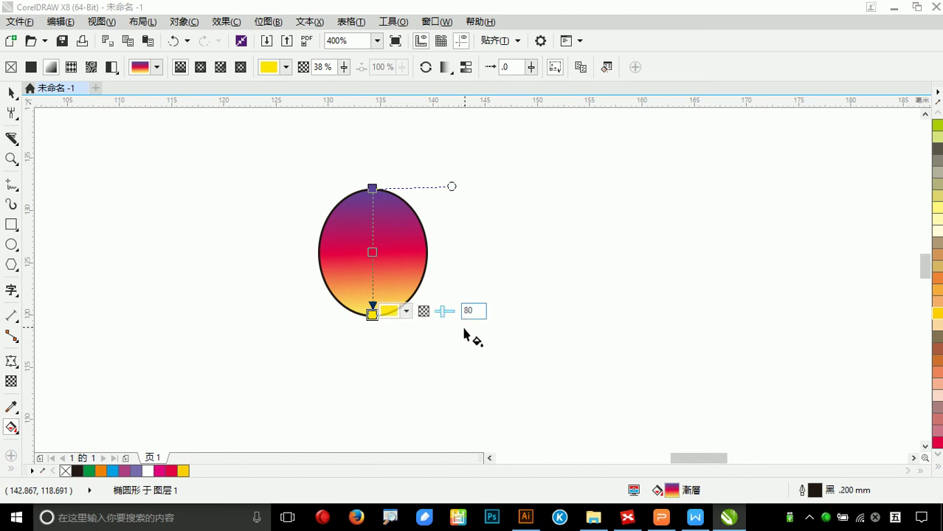
key("Return")
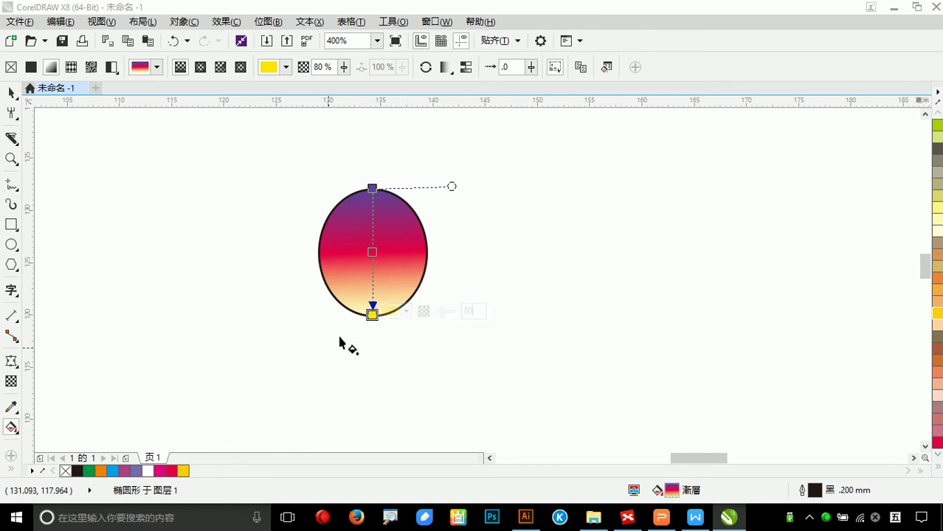
- Draw a rectangle about 34 × 21 mm around the ellipse and fill it with green C40 M0 Y100 K0
left_click(17, 231)
left_click(40, 226)
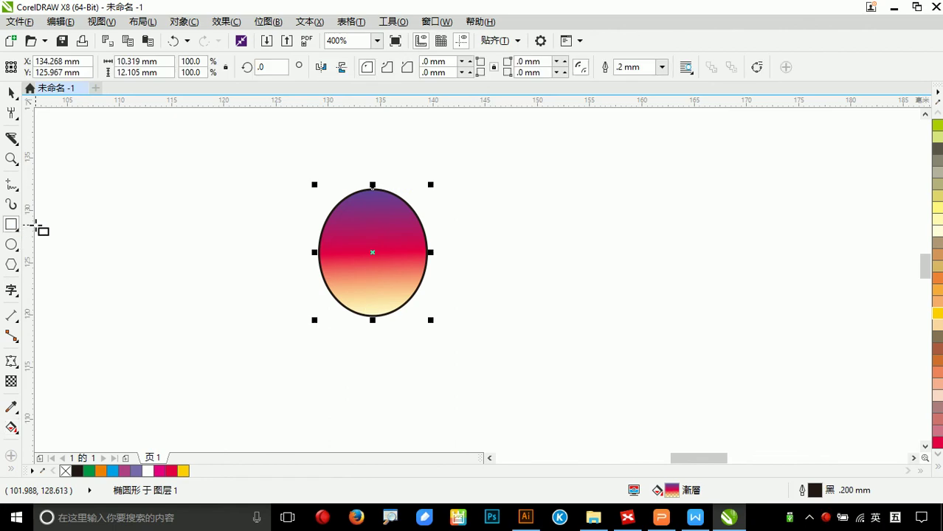
left_click_drag(208, 148, 562, 367)
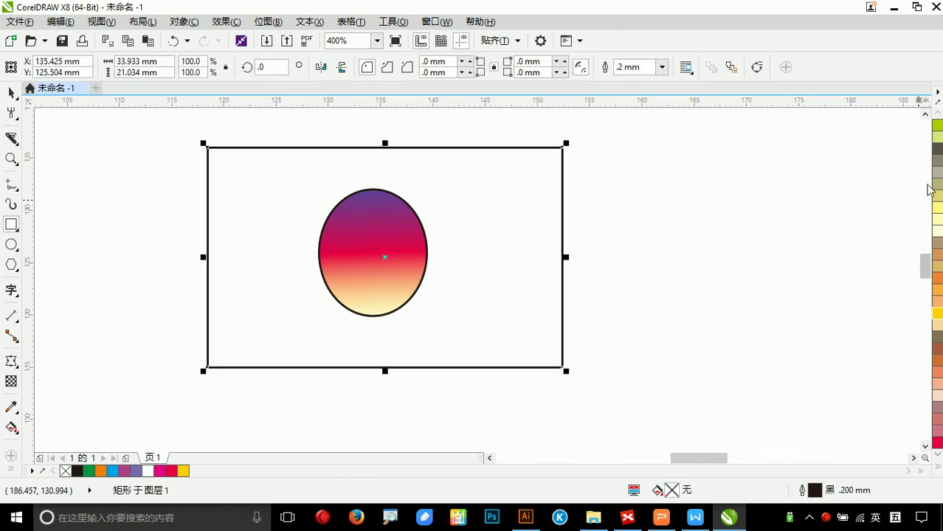
left_click(938, 126)
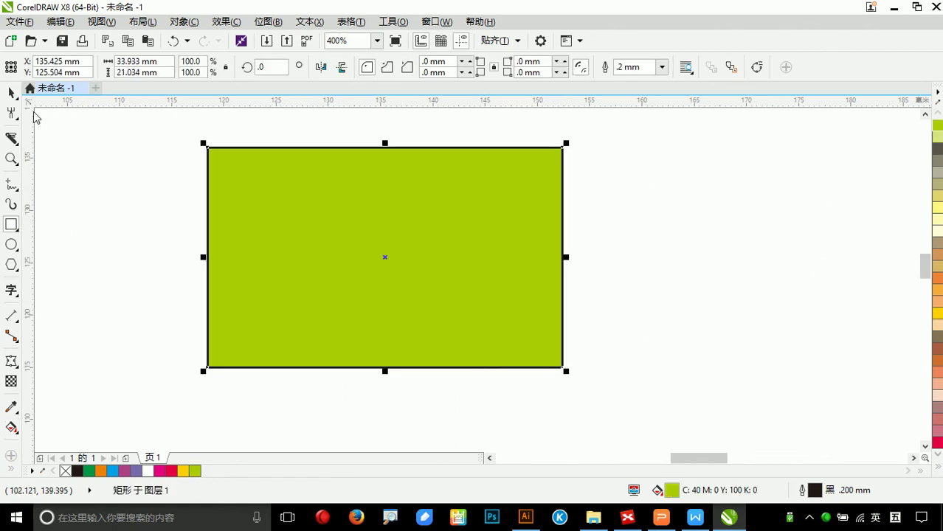
- Send the green rectangle to the back of the layer, behind the ellipse
left_click(12, 93)
right_click(400, 197)
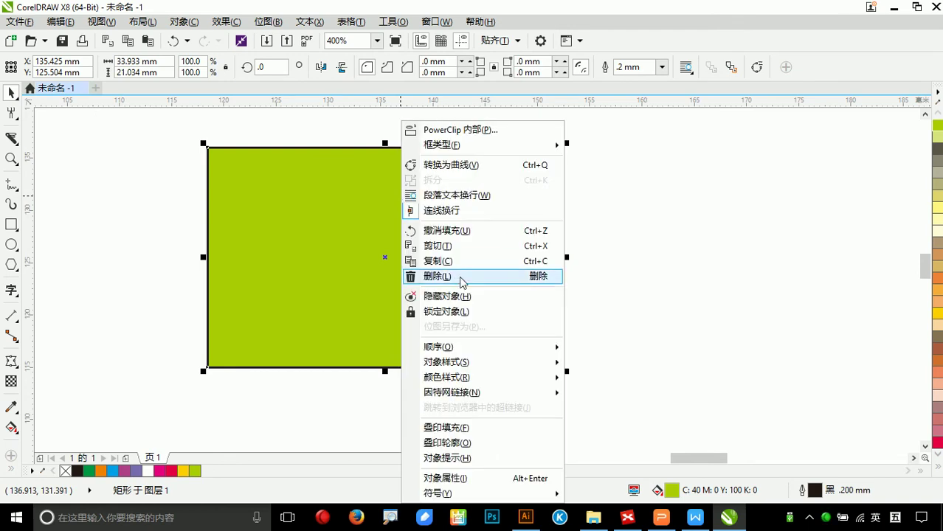
mouse_move(491, 354)
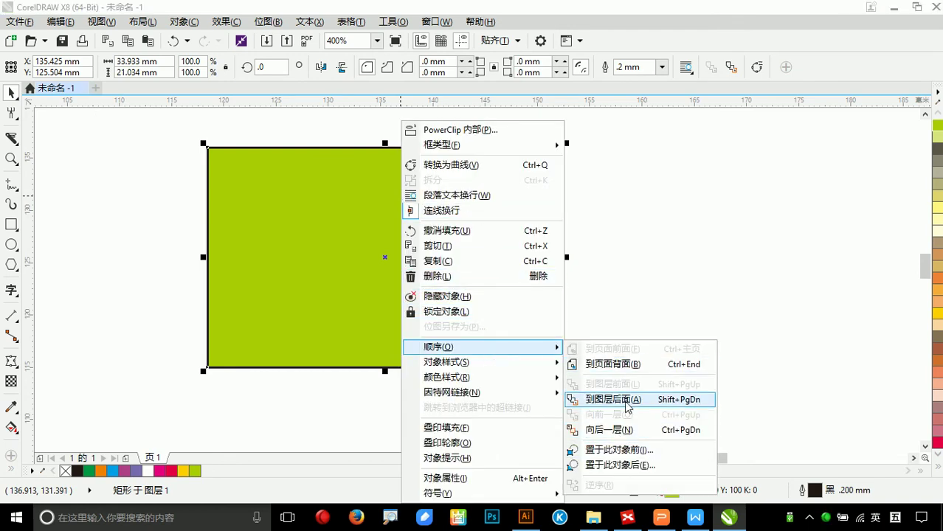
left_click(625, 399)
left_click(590, 363)
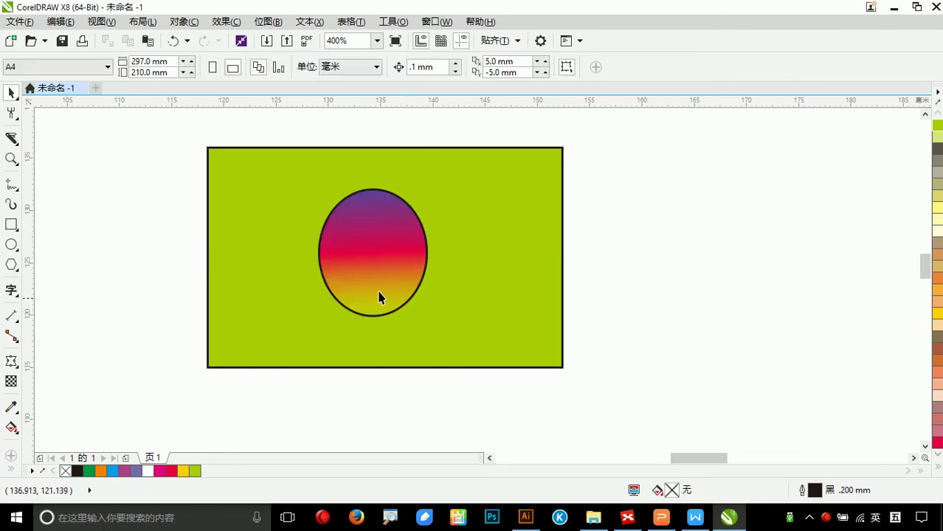
- Recolour the background rectangle with cyan blue from the expanded palette
left_click(392, 297)
left_click(511, 331)
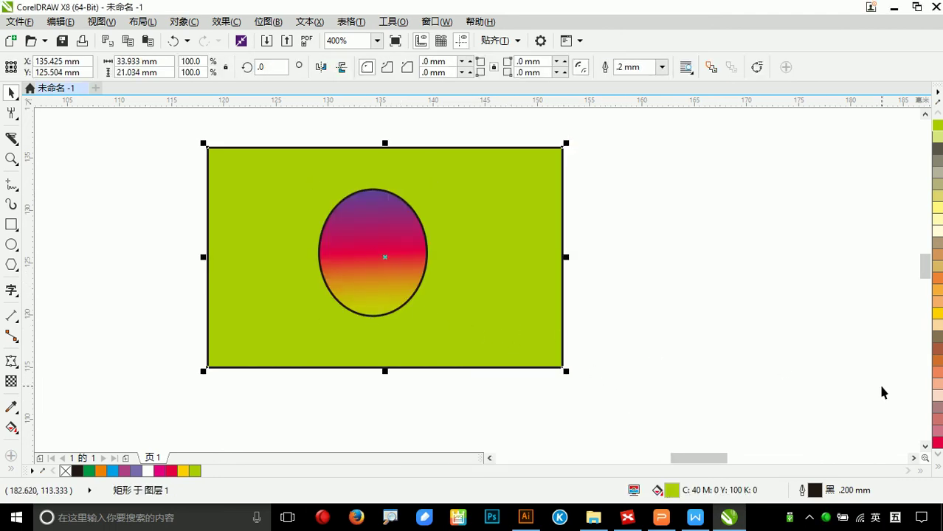
left_click(938, 469)
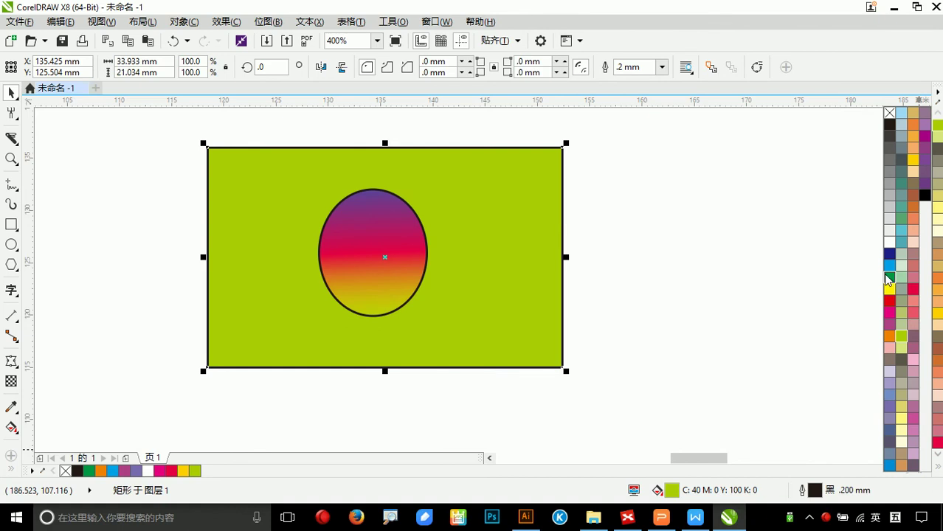
left_click(890, 265)
- Move the gradient ellipse towards the rectangle's lower right, centred at about X 139.1 mm, Y 122.7 mm
left_click(373, 251)
left_click_drag(372, 251, 470, 295)
scroll(470, 308, "up", 1)
left_click_drag(479, 341, 393, 277)
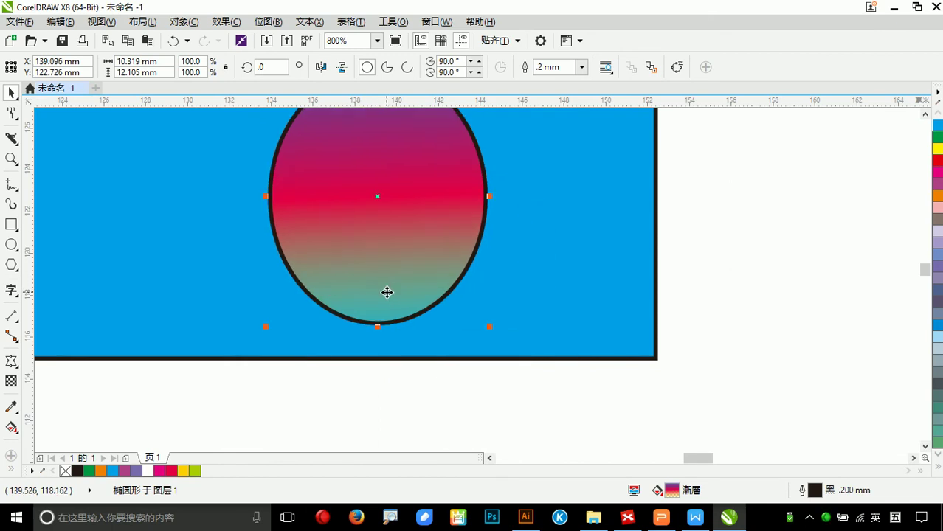
- Set the transparency of the ellipse gradient's yellow bottom stop to 0% with the Interactive Fill tool
key("F6")
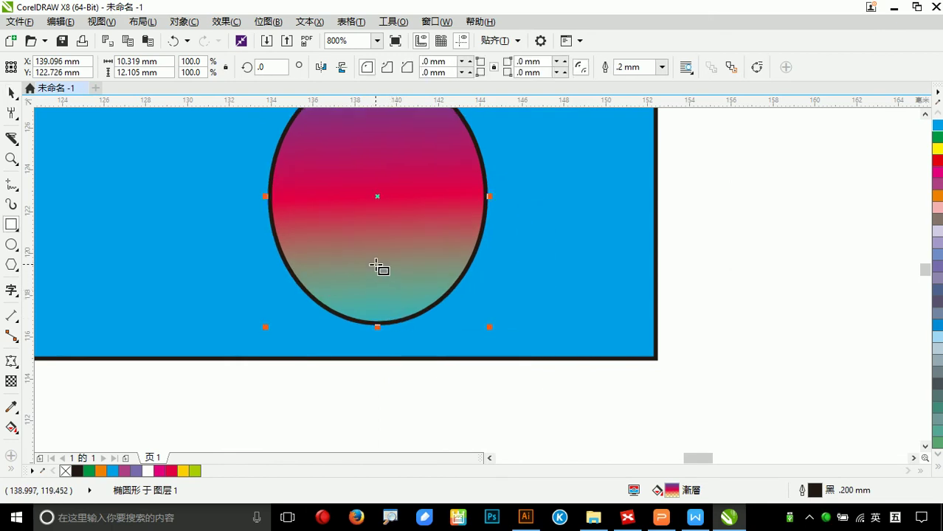
left_click(12, 430)
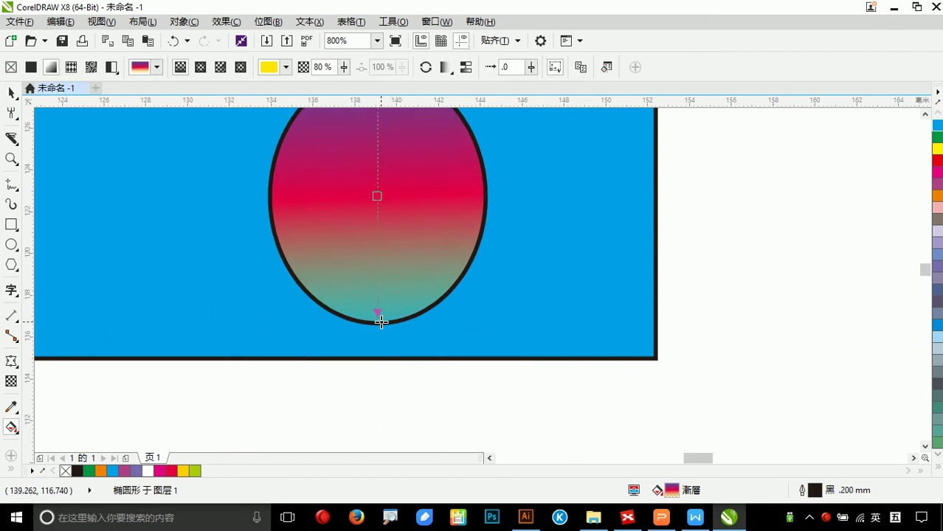
left_click(377, 321)
left_click_drag(454, 319, 441, 318)
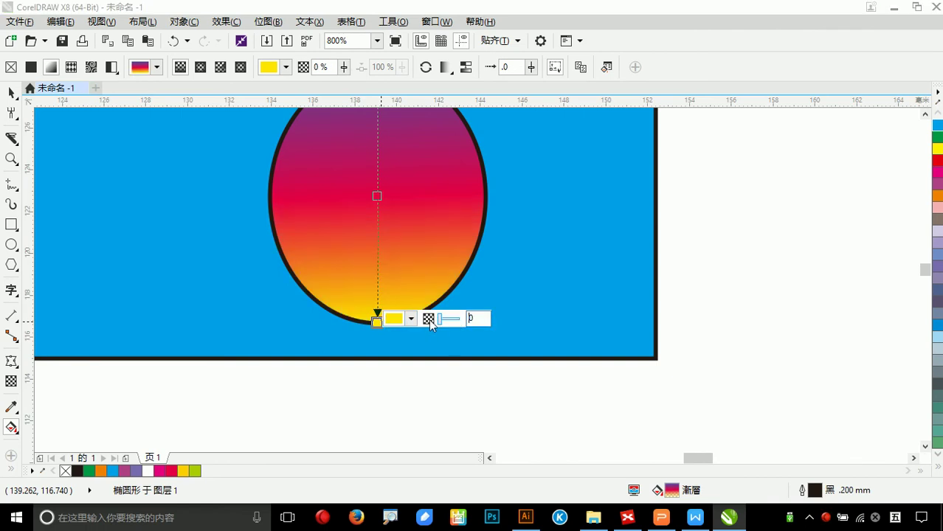
scroll(384, 329, "down", 1)
key("space")
key("space")
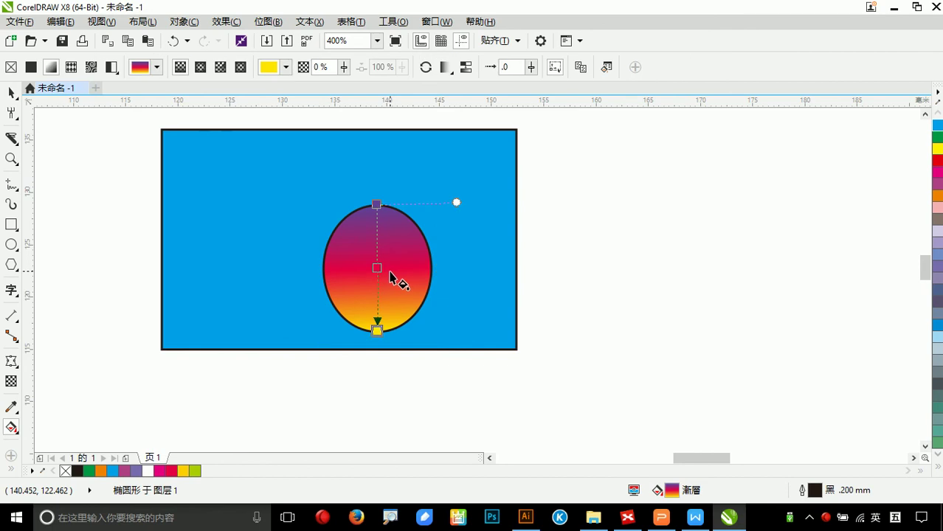
- Move the gradient's crimson middle stop to 55% and delete it
left_click(376, 268)
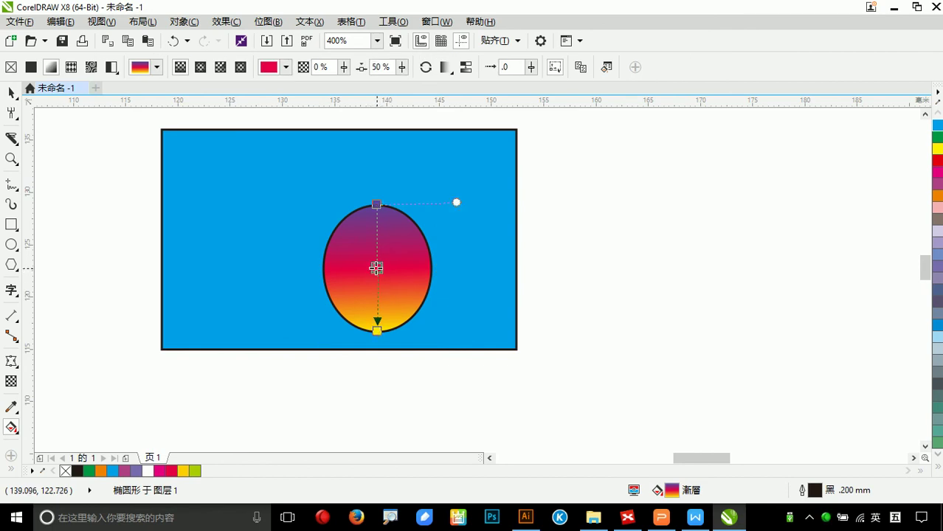
left_click_drag(377, 252, 375, 275)
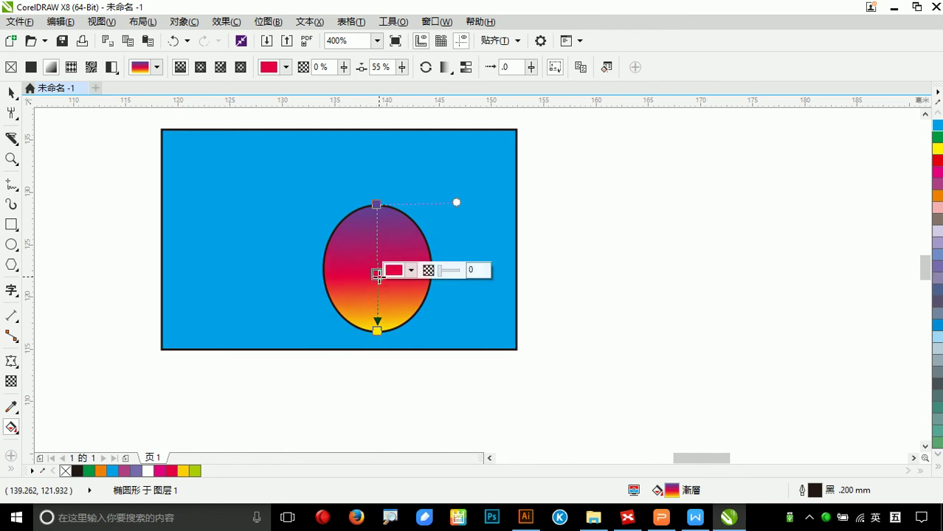
double_click(376, 274)
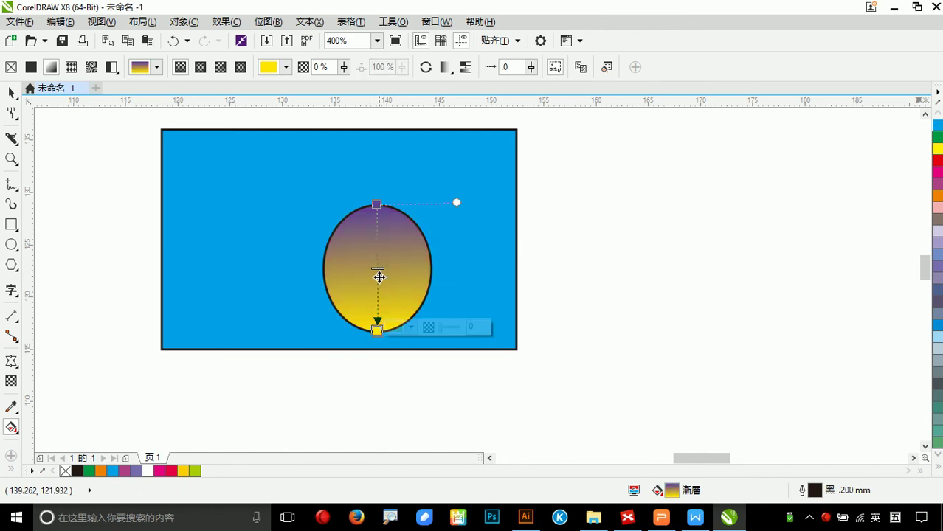
- Add and delete a colour stop at 57% on the ellipse's gradient, and add another stop at 55%
double_click(379, 277)
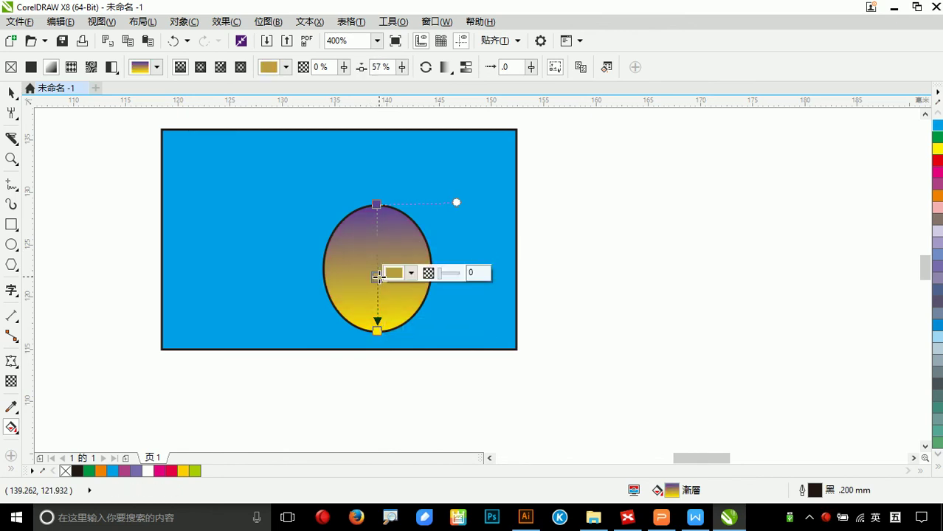
double_click(378, 277)
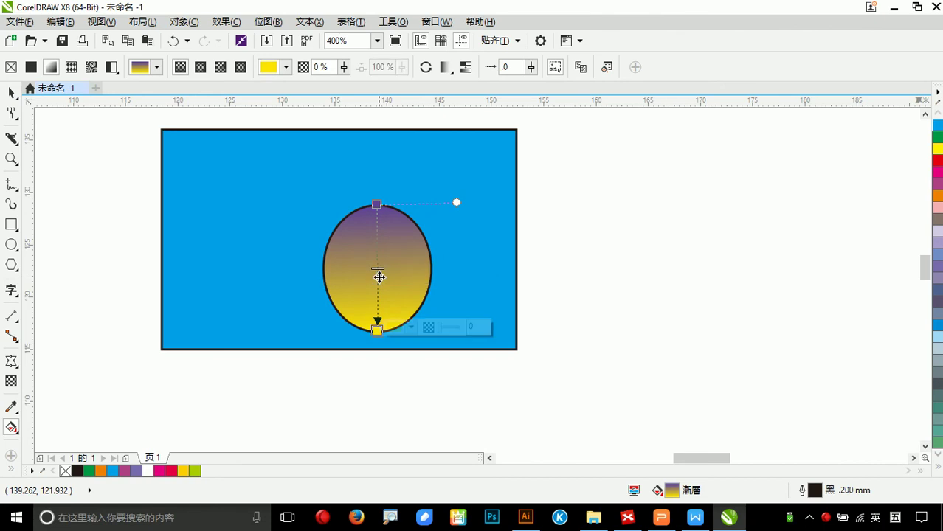
right_click(379, 279)
left_click(378, 288)
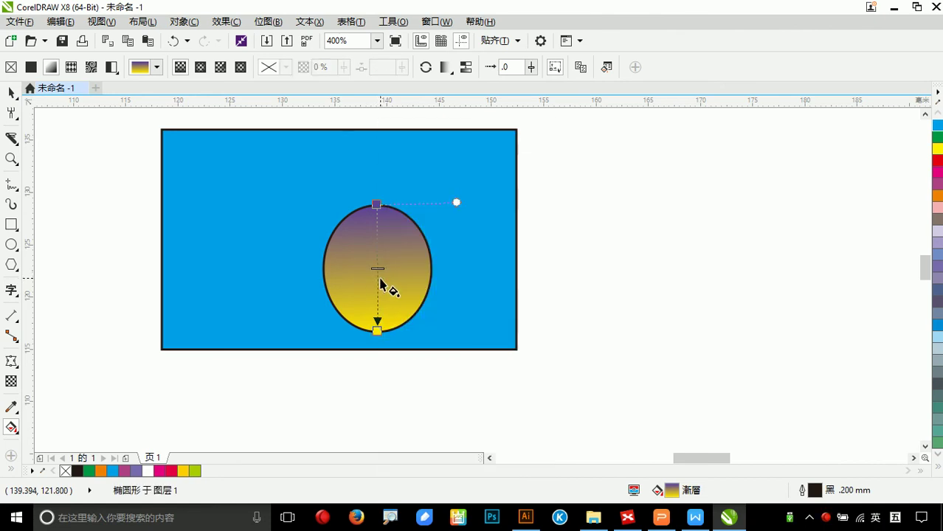
double_click(378, 274)
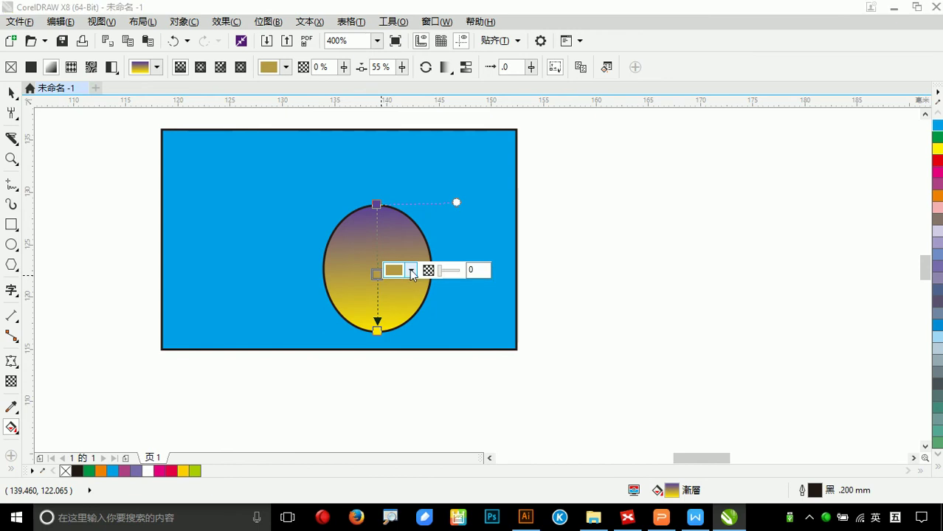
- Change the colour of the ellipse gradient's 55% middle stop to a bright, fully saturated red
left_click(409, 270)
left_click(483, 344)
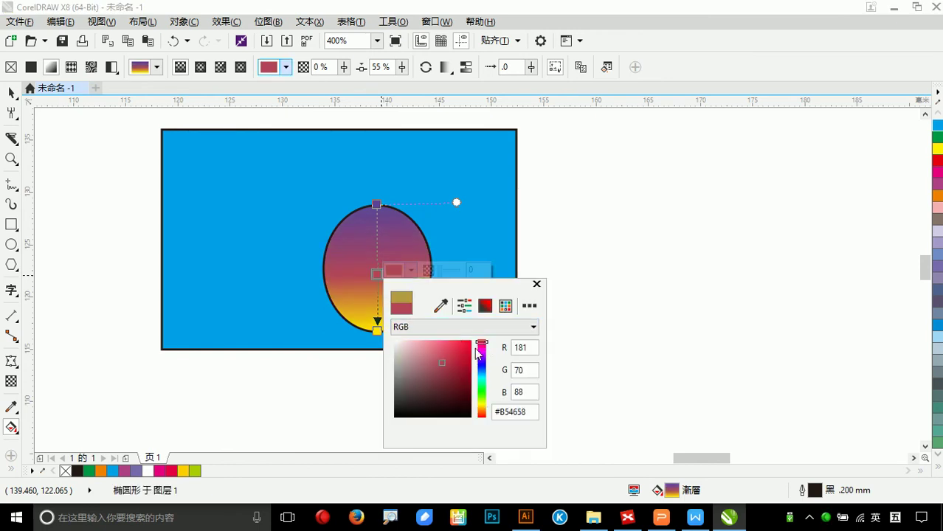
left_click(468, 347)
left_click(536, 284)
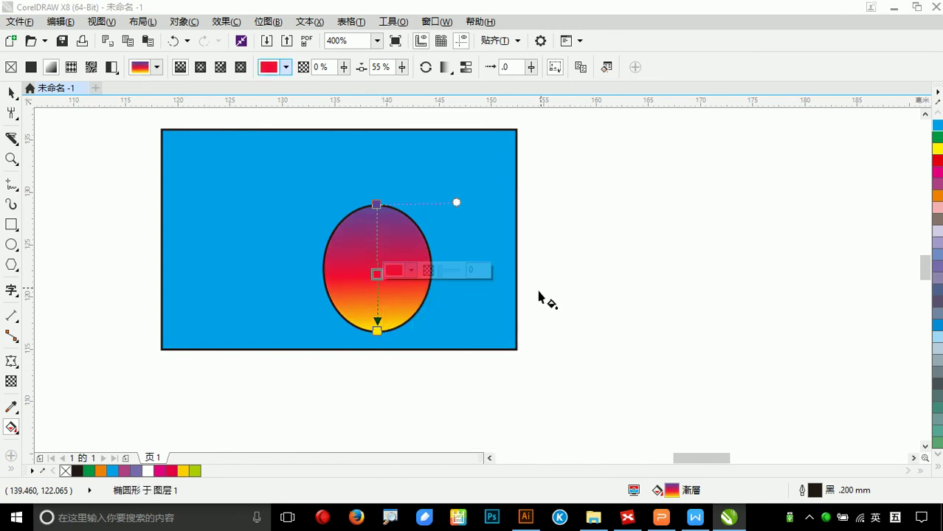
- Switch to the WPS notes and add the title 渐变填充 in the 标题 2 style below the 封套 menu picture
left_click(695, 518)
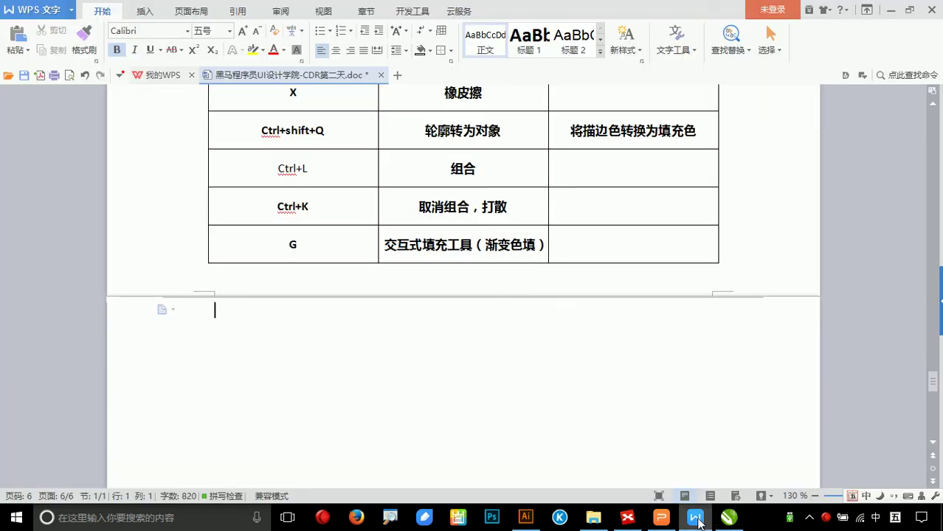
key("ctrl+v")
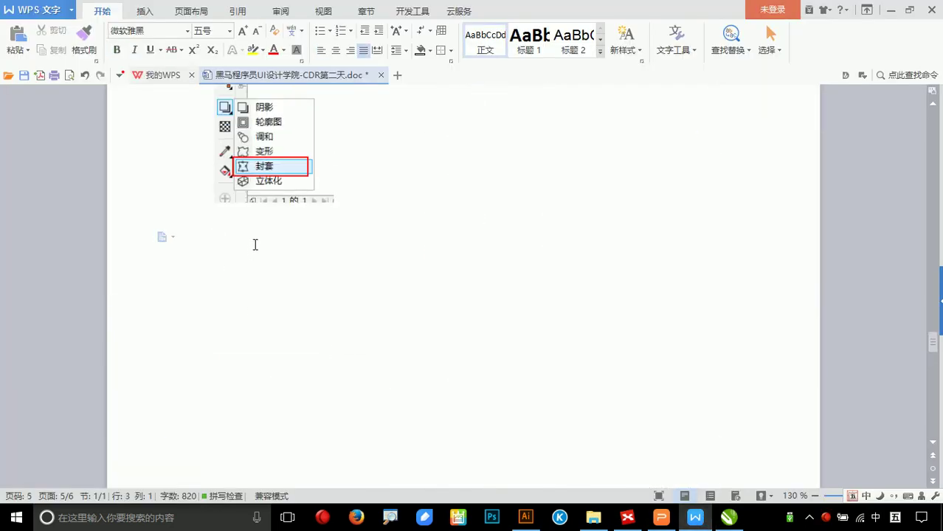
type("il")
key("space")
type("yoc")
key("space")
key("space")
type("ffy2")
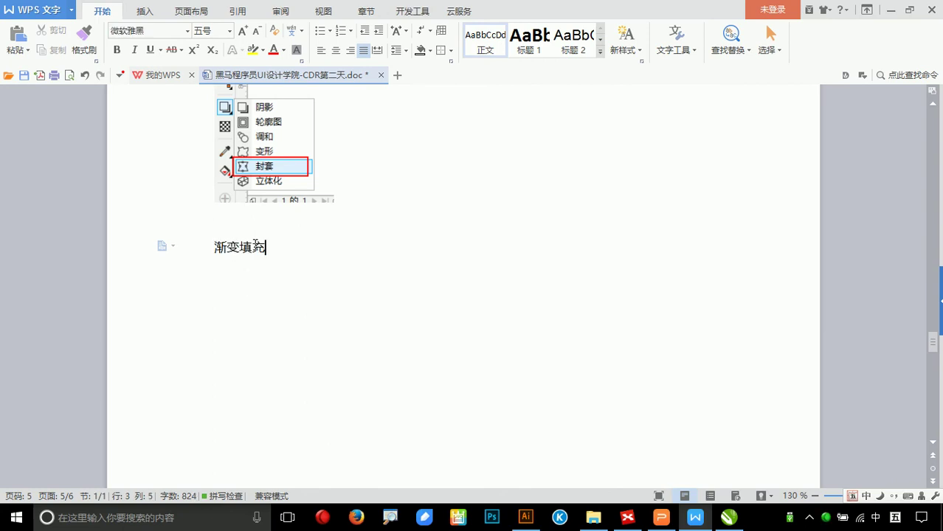
left_click(562, 53)
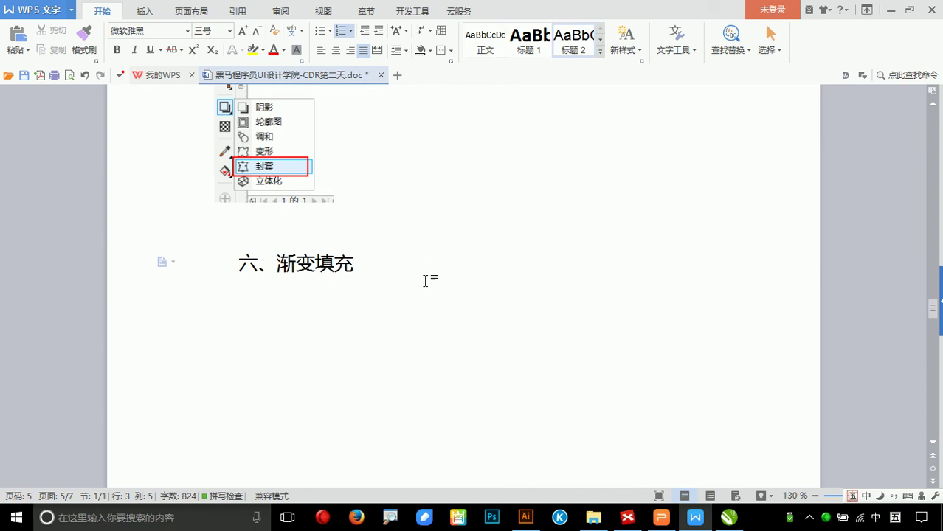
- Add the line "交互式填充工具 G" under the 渐变填充 heading
key("Return")
type("uqgx")
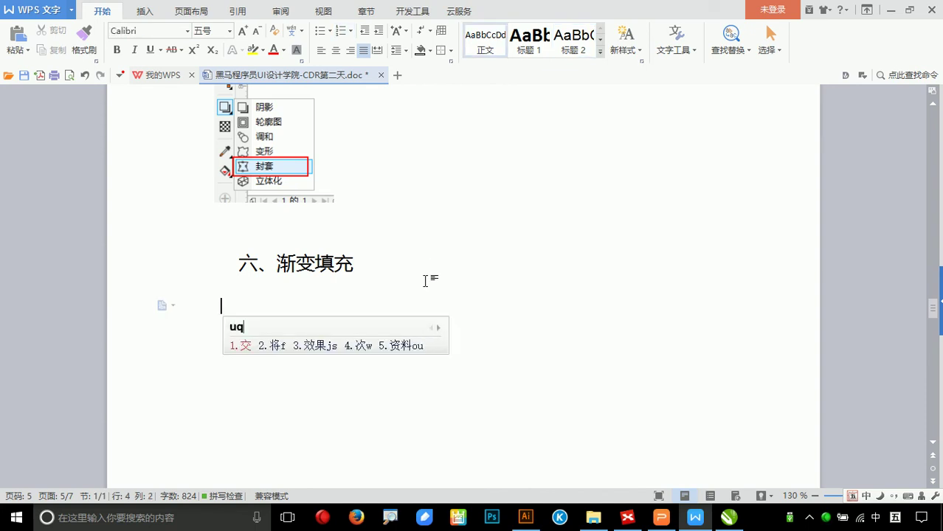
key("space")
type("式填充")
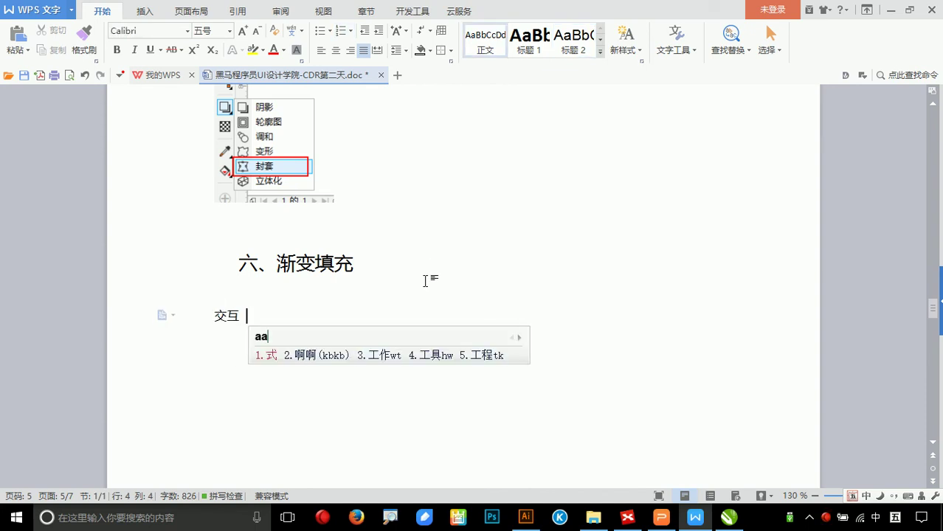
type("工具")
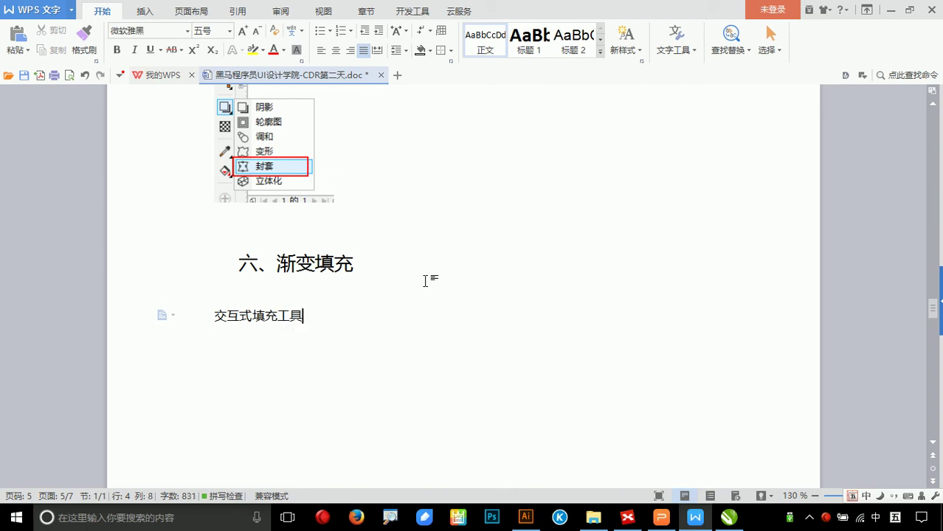
type(" G")
key("Return")
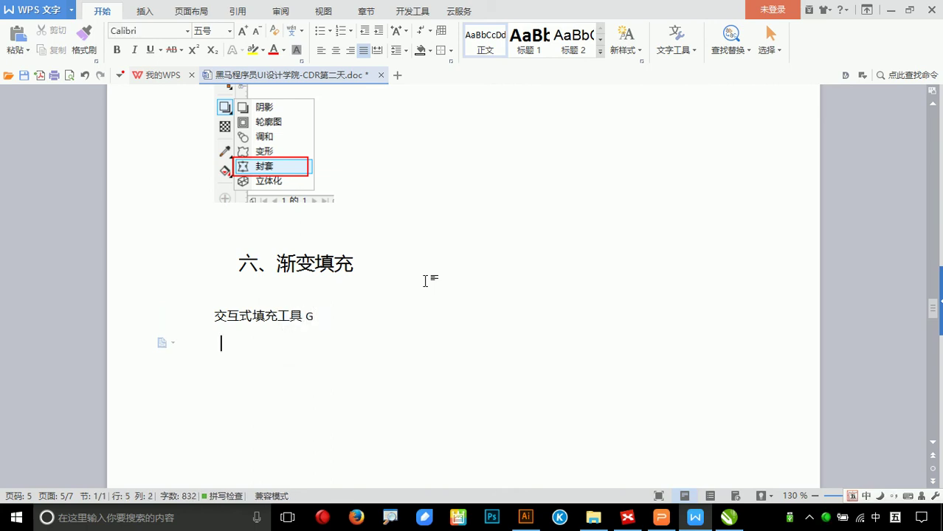
- Write the usage line "使用方法：在图形上拖动进行填充" below the tool name
type("wgte")
key("space")
type("方 f")
key("BackSpace")
type("if")
key("space")
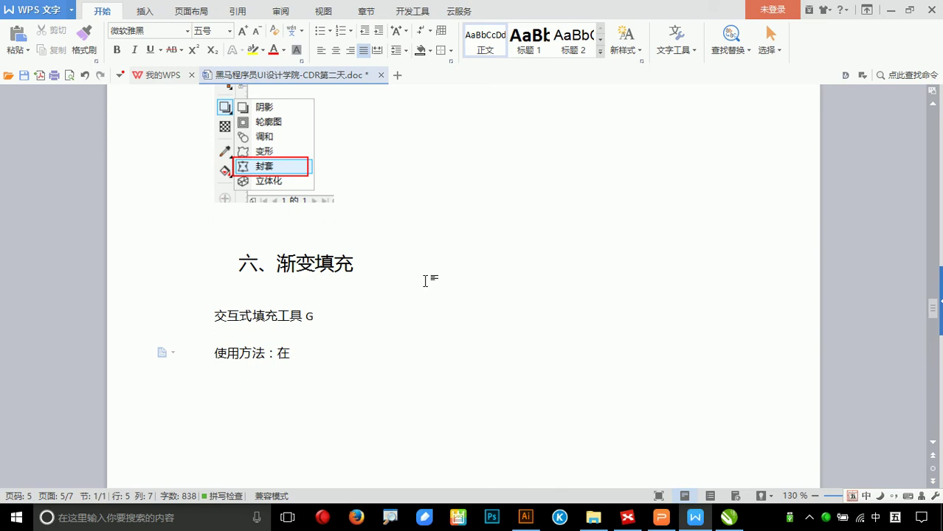
type("图形上")
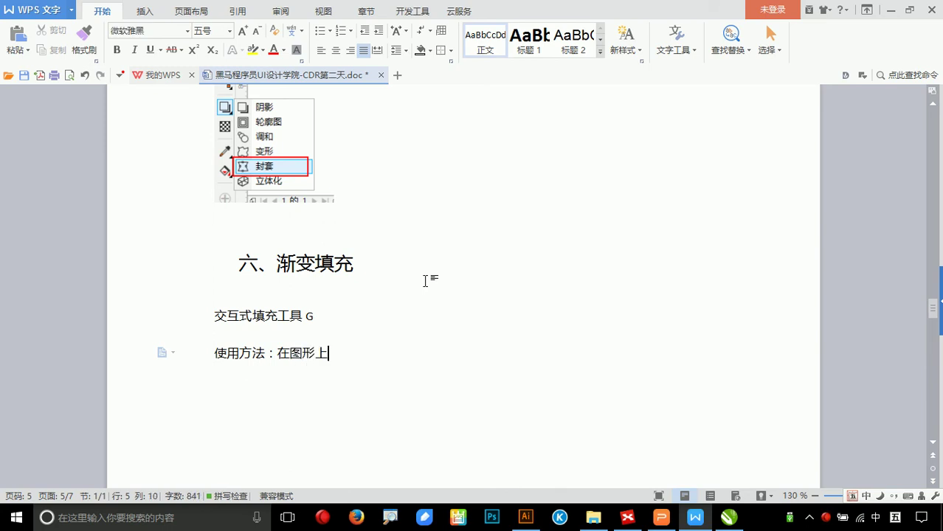
type(" rt拖动")
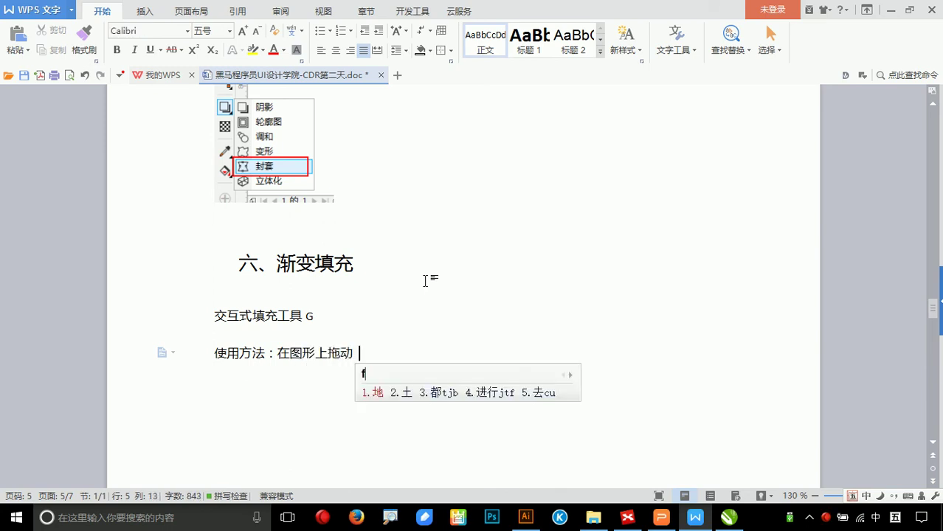
type("进t行填充")
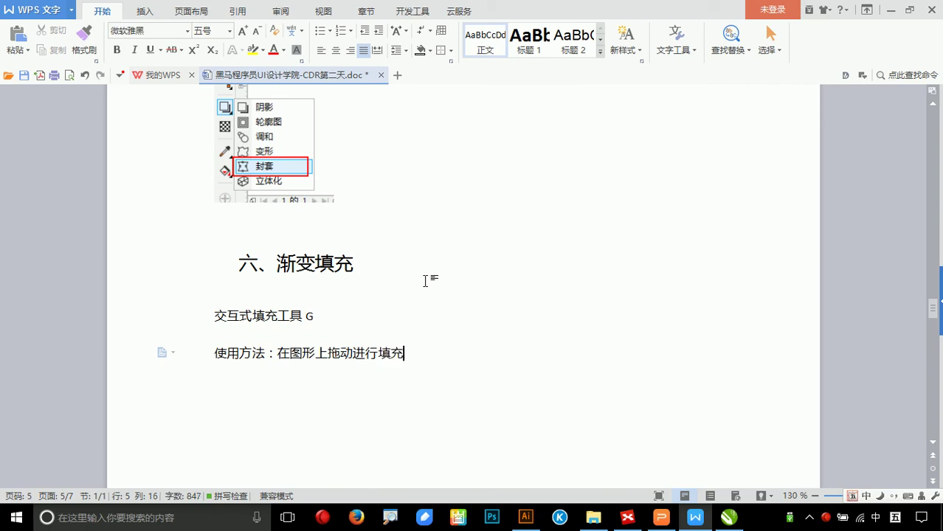
key("Return")
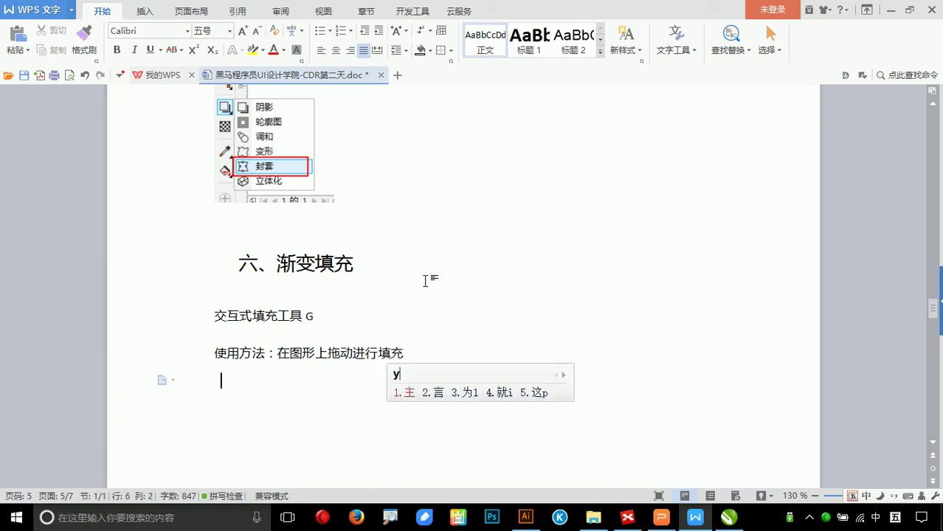
- Write the colour note "调整颜色：选择色标，在右侧色条进行更改颜色" on the line below the usage note
type("调整 utqc： r")
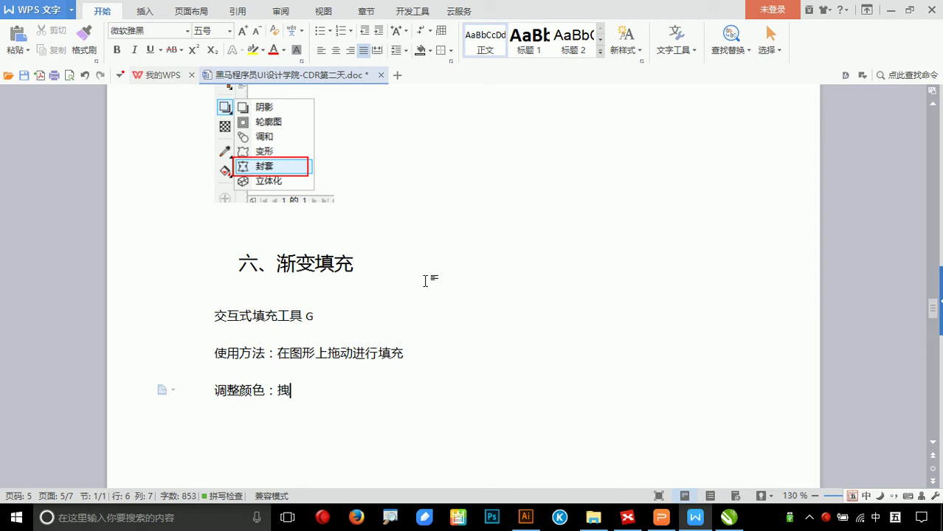
key("BackSpace")
type("tfrc ")
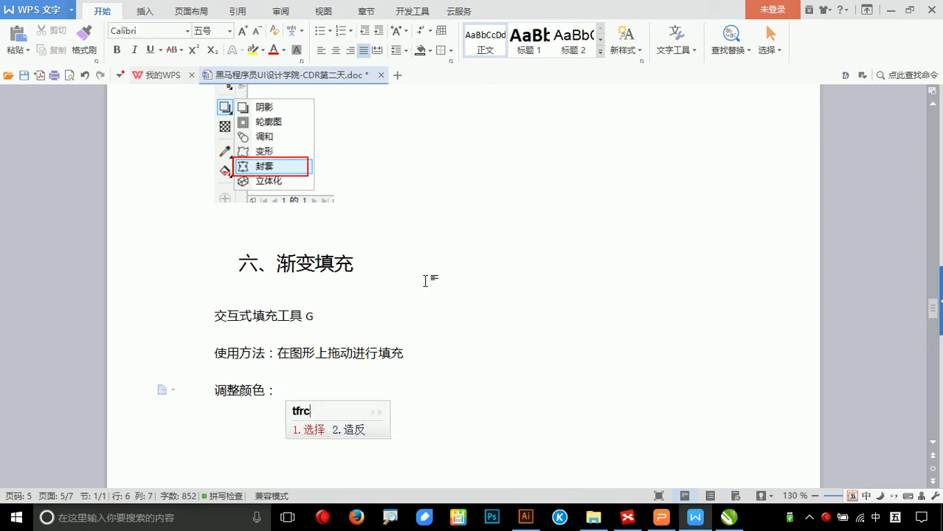
type(" qcs")
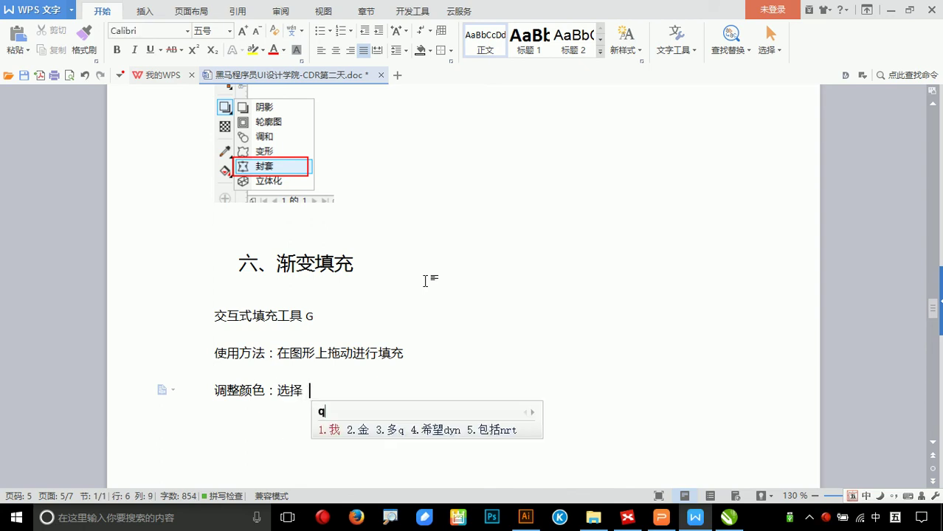
type("bs")
key("BackSpace")
type("，在右ce")
key("space")
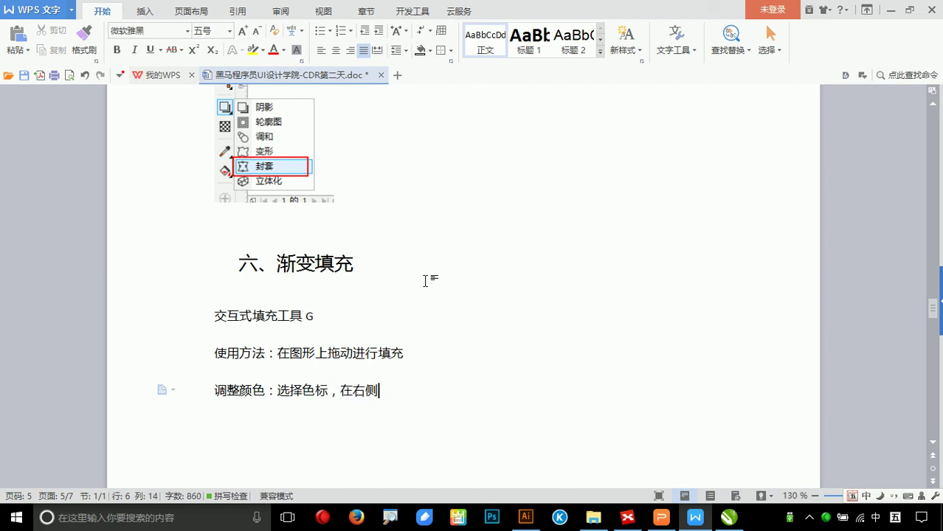
type("se")
key("space")
type("条进")
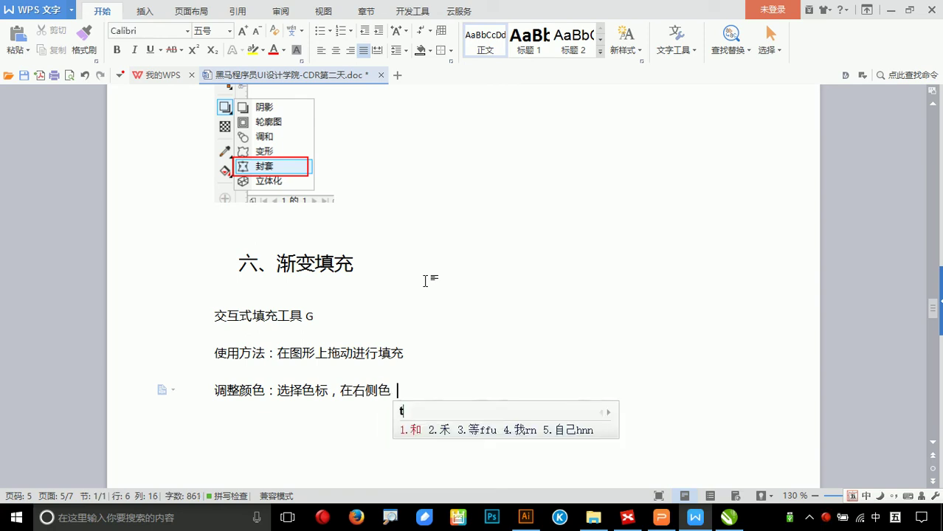
type("行")
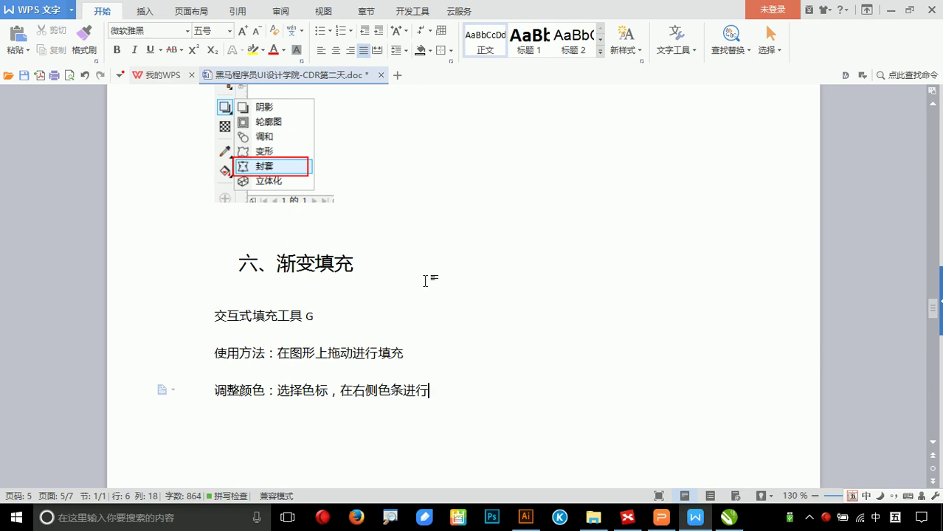
type("更改颜色")
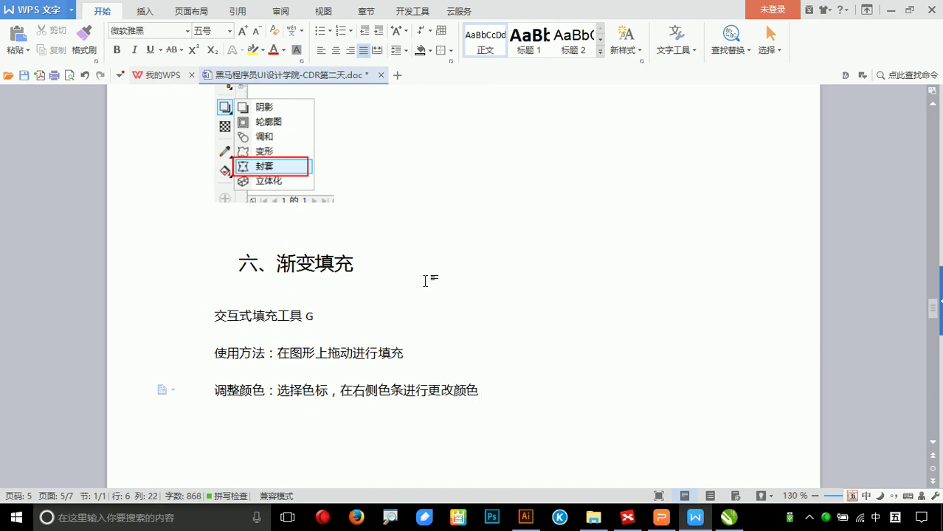
- Extend the 调整颜色 line with "。或在弹出的板块进行改色或降低透明度。"
type("。或在弹出的")
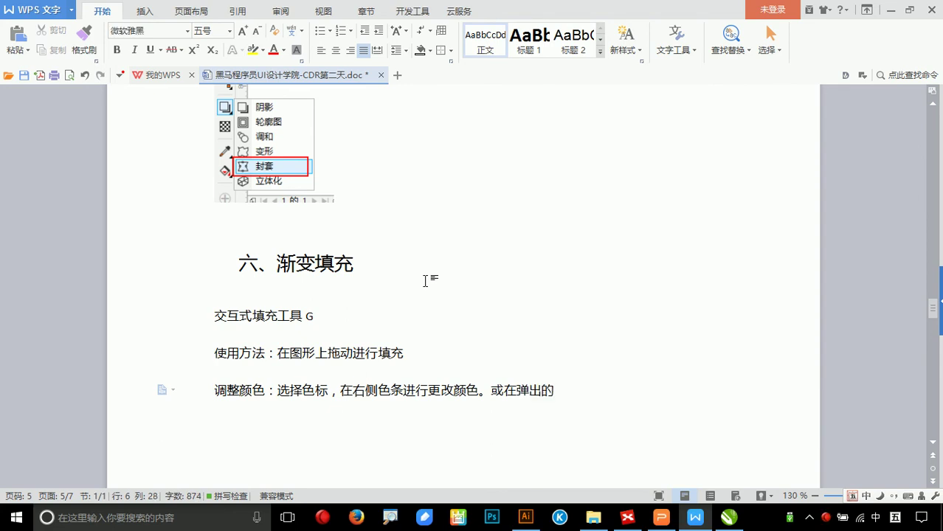
type("板")
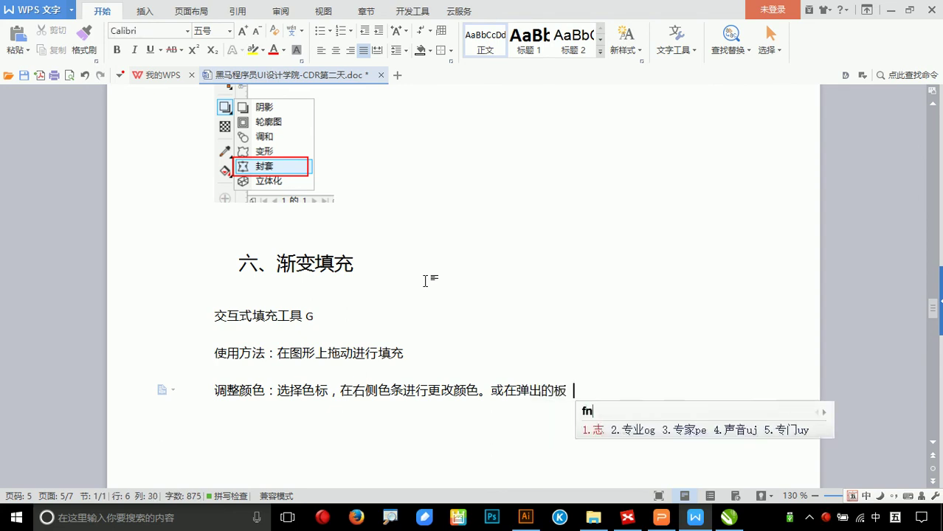
type("块进行")
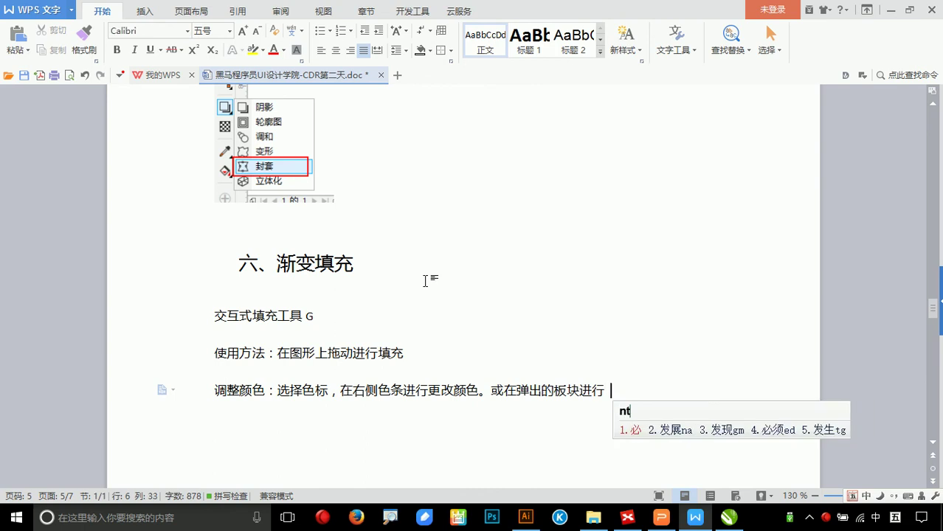
type("改色或")
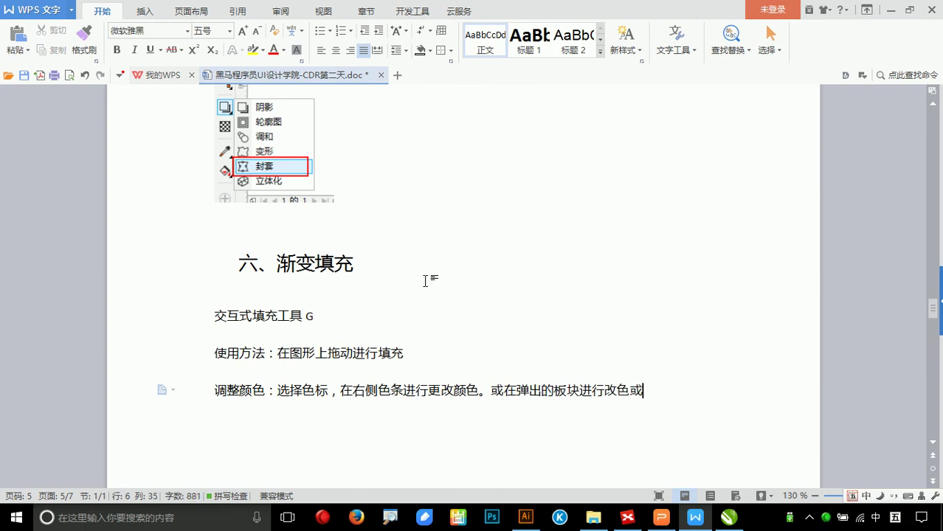
type("t")
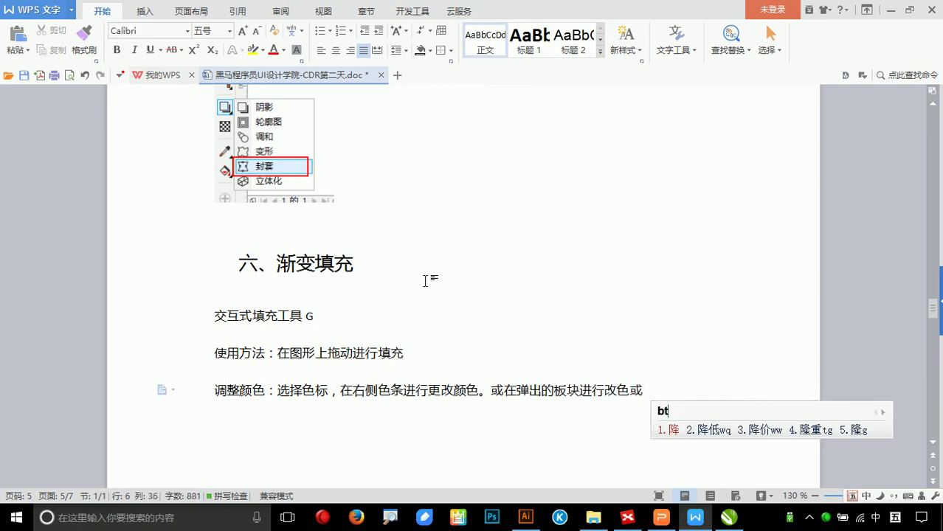
type("降低透明度。")
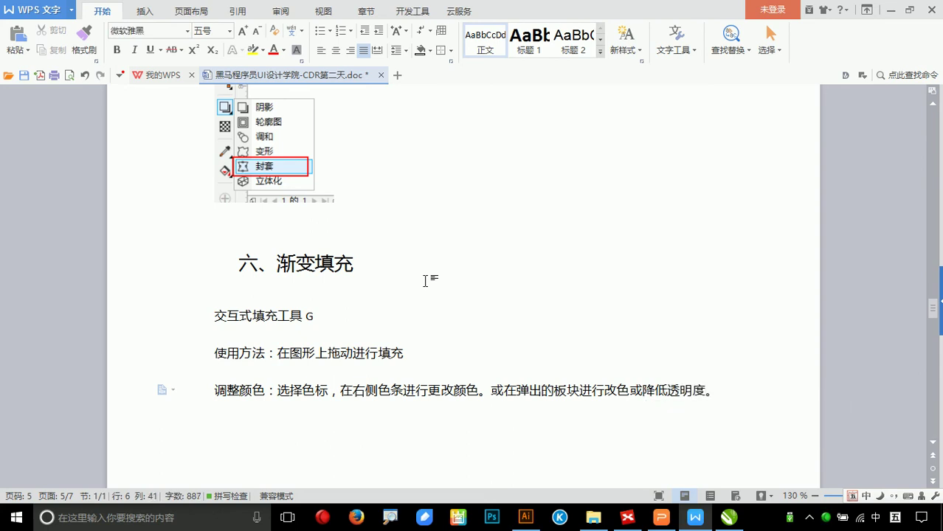
- Paste the gradient ellipse screenshot below the 调整颜色 line, shrink it proportionally, and place the text cursor beneath it
key("Return")
key("ctrl+v")
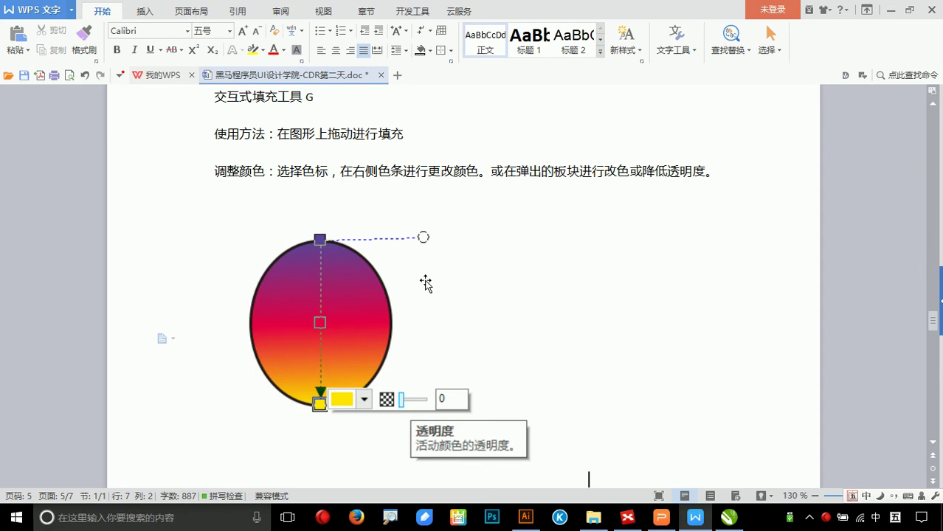
left_click(368, 316)
left_click_drag(587, 485, 480, 384)
left_click(615, 394)
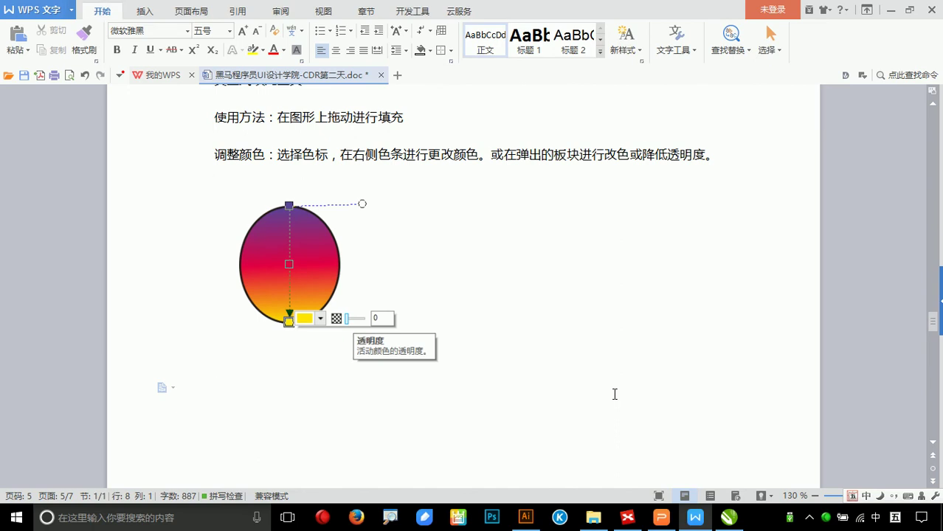
- Switch to CorelDRAW and capture an area of about 365 × 260 px around the ellipse, with a red arrow pointing at the gradient's middle stop
left_click(727, 517)
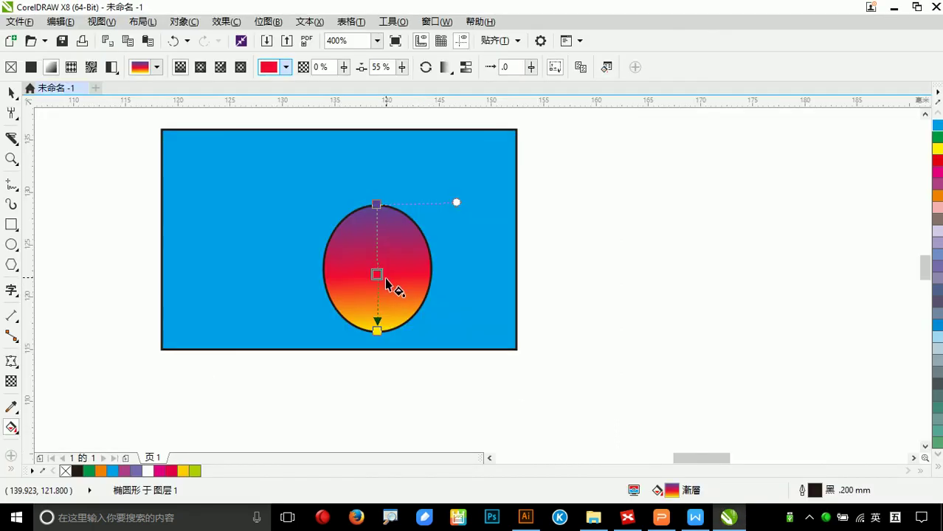
key("ctrl+alt+a")
left_click_drag(243, 164, 493, 341)
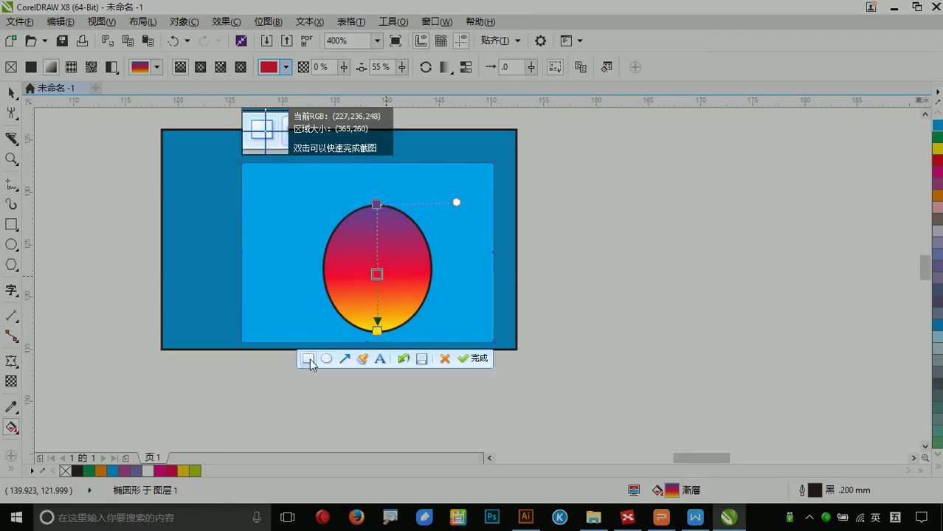
left_click(344, 360)
left_click_drag(418, 313, 381, 289)
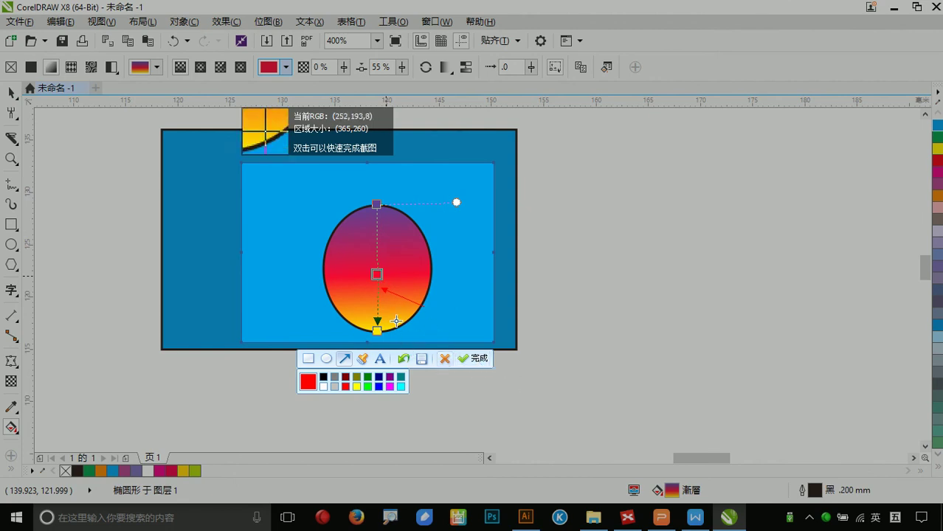
left_click(476, 359)
- Switch to the WPS notes, write "添加颜色：在虚线上双击可以添加颜色" below the ellipse screenshot, and begin a new line
left_click(695, 517)
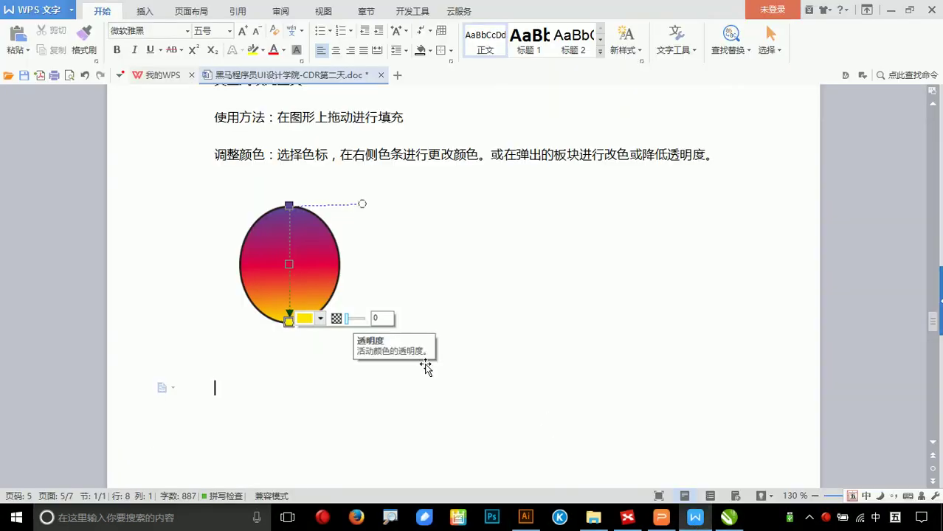
type("i添加颜色")
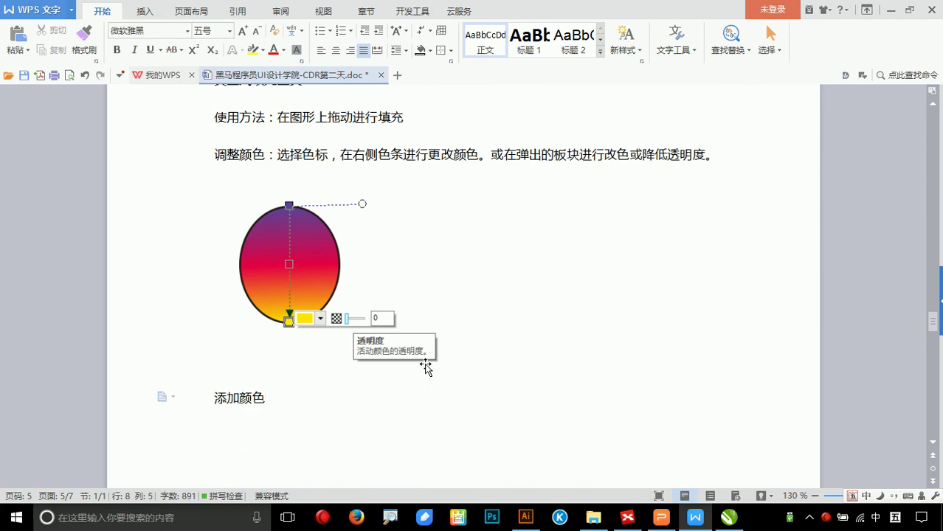
type("：在")
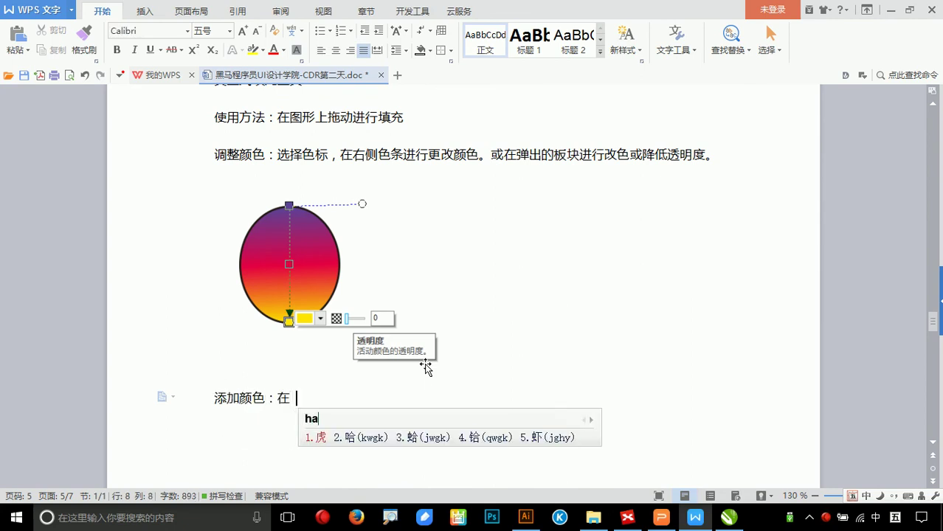
type("虚线上双")
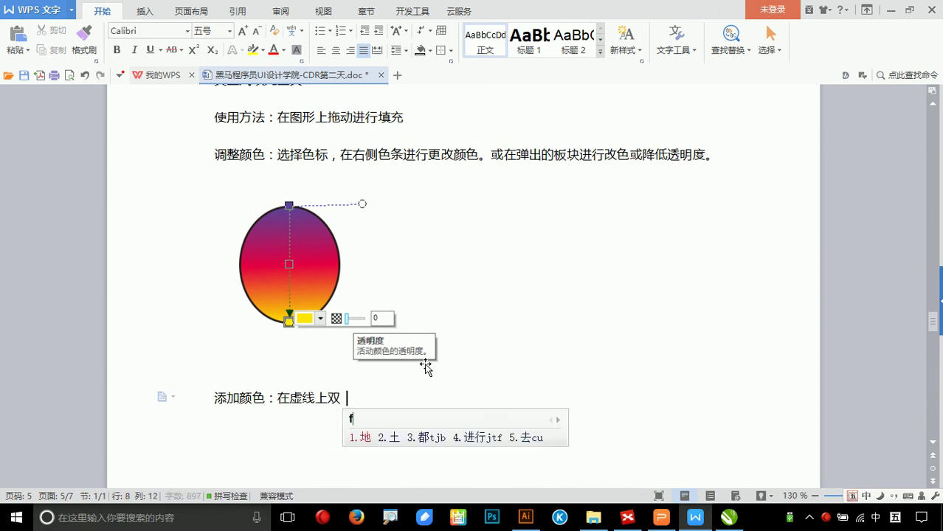
type("击可以")
type("添加颜色")
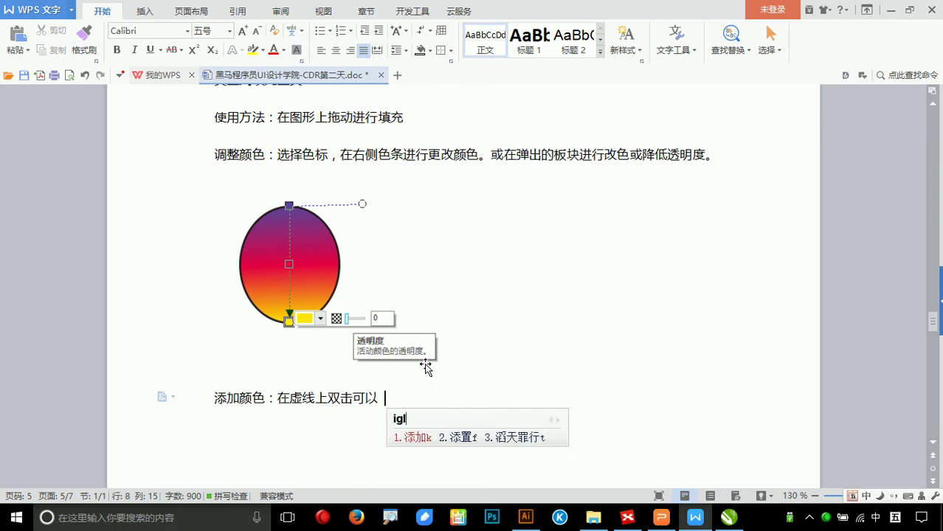
key("Return")
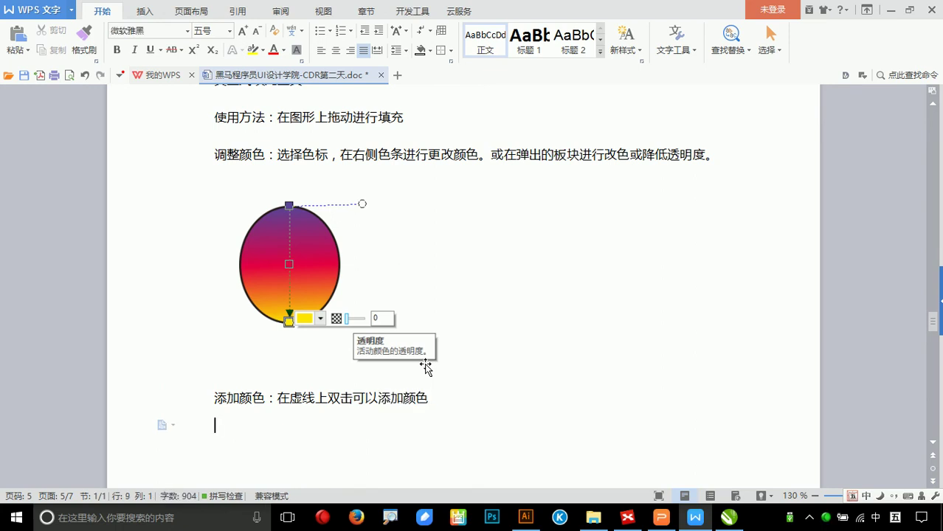
- Write "删除颜色：在虚线色标上右击鼠标，删除颜色。" on the line below the 添加颜色 note
type("删除")
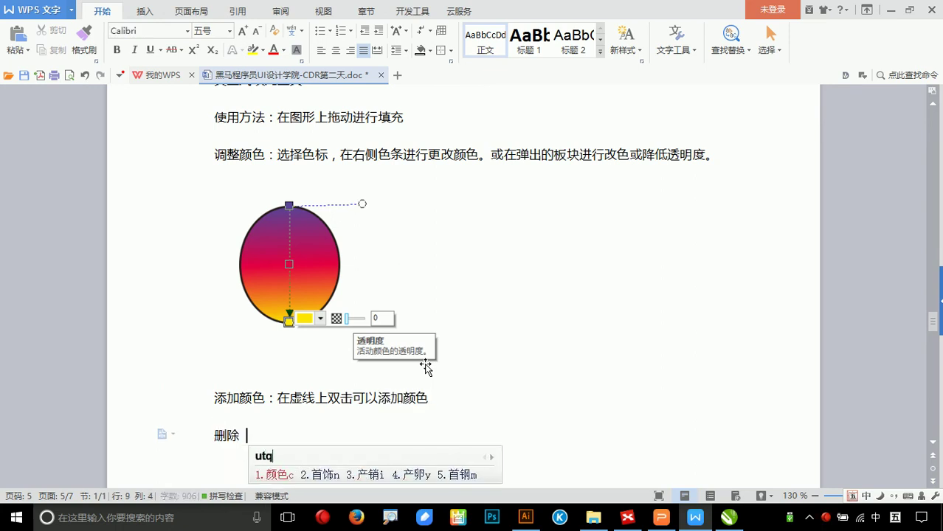
type("颜色：在")
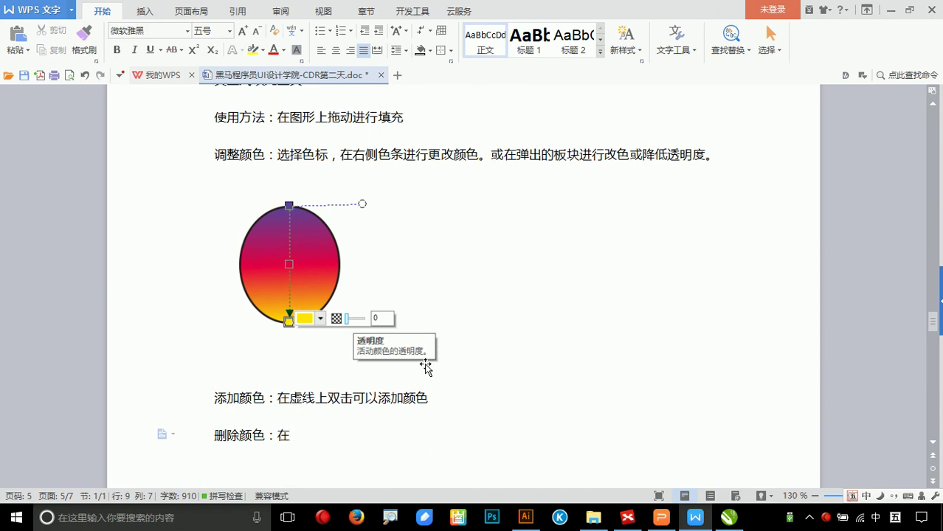
type("虚线")
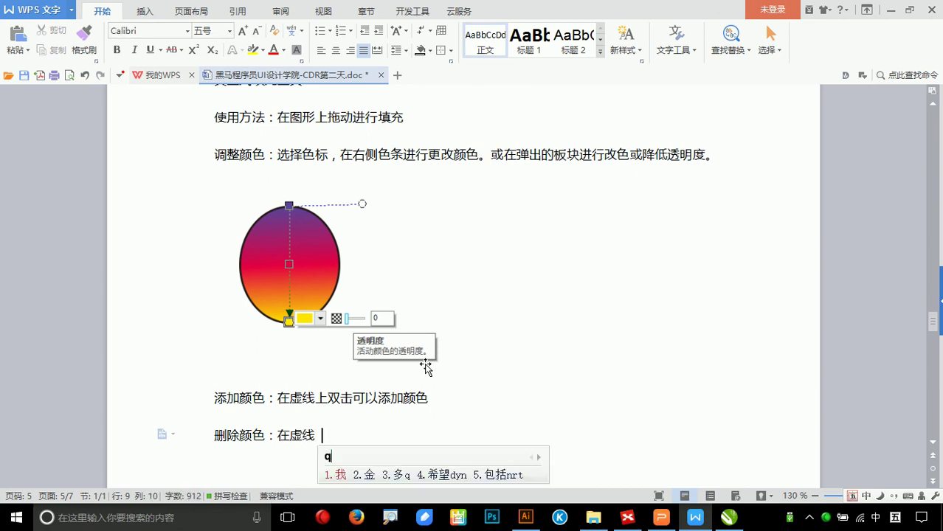
type(" 色标上")
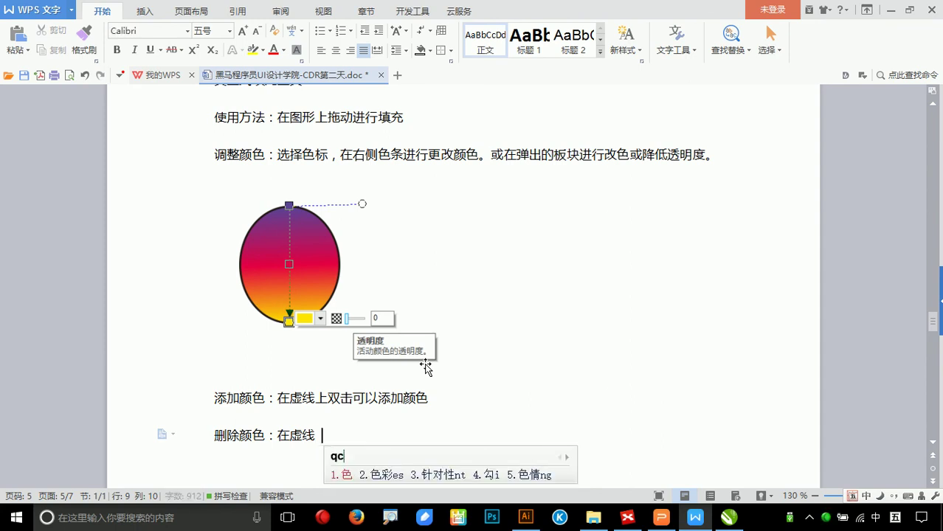
type("右")
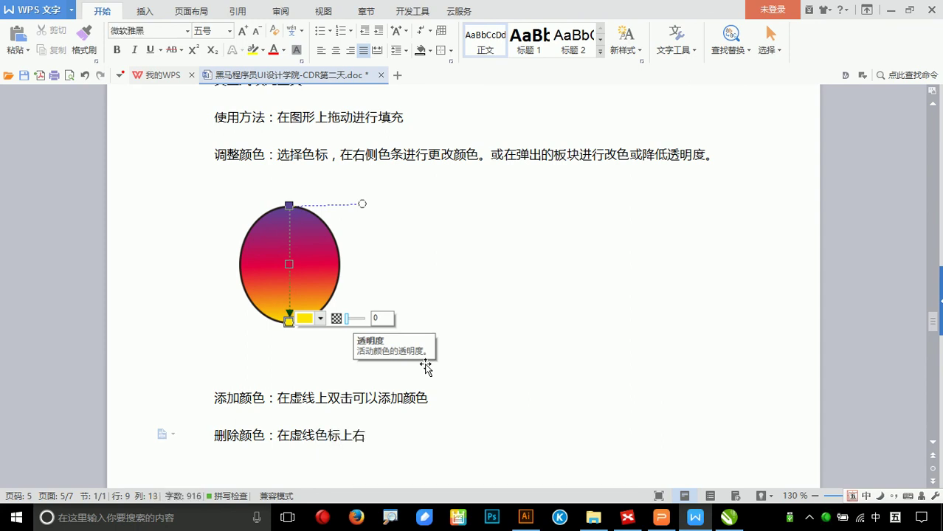
type("击")
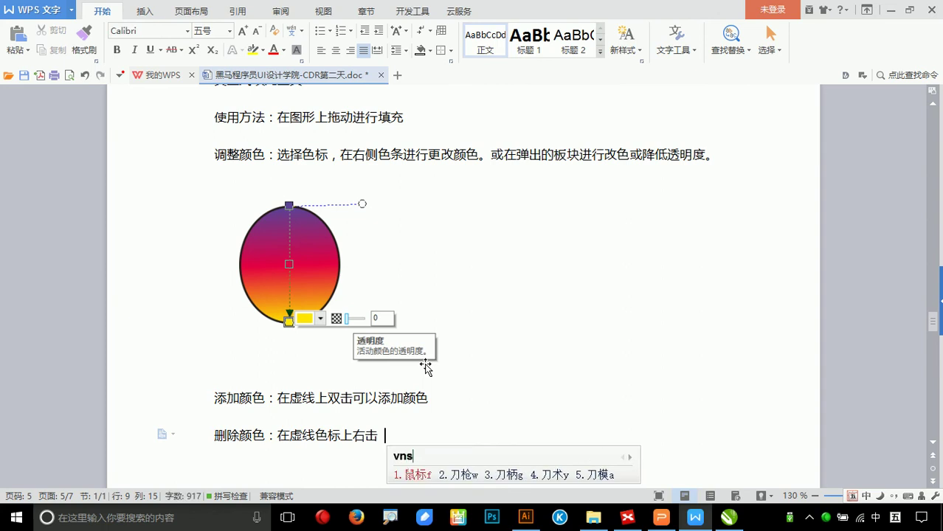
type("鼠标，删除颜色。")
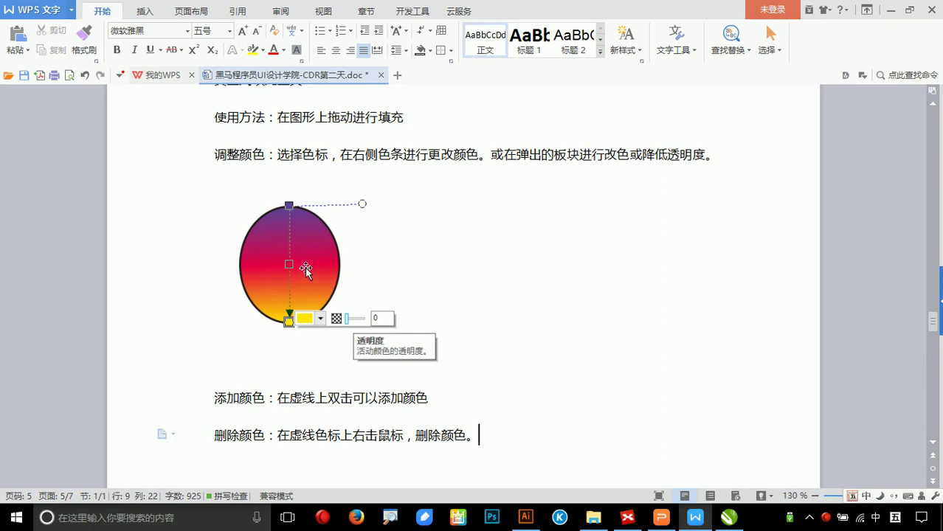
scroll(336, 290, "down", 2)
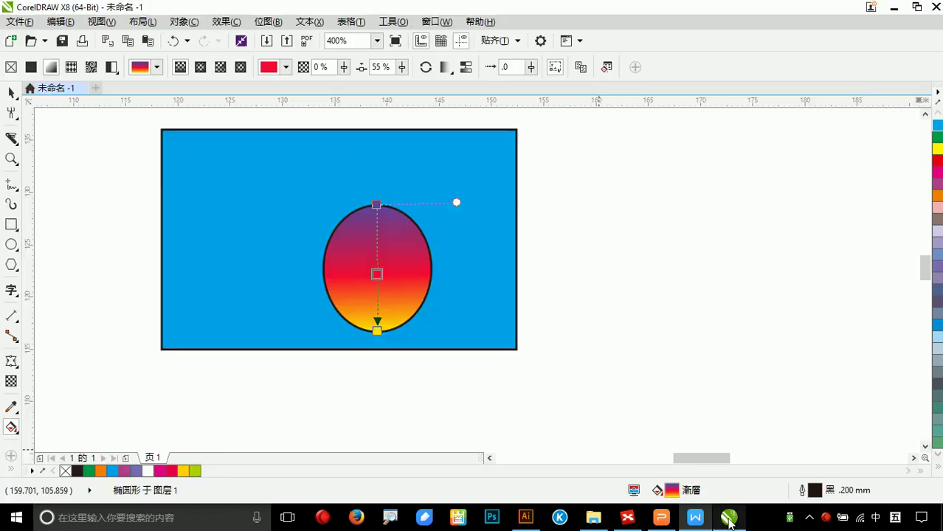
- Switch to CorelDRAW and clear the page of the gradient ellipse and the blue rectangle
left_click(729, 517)
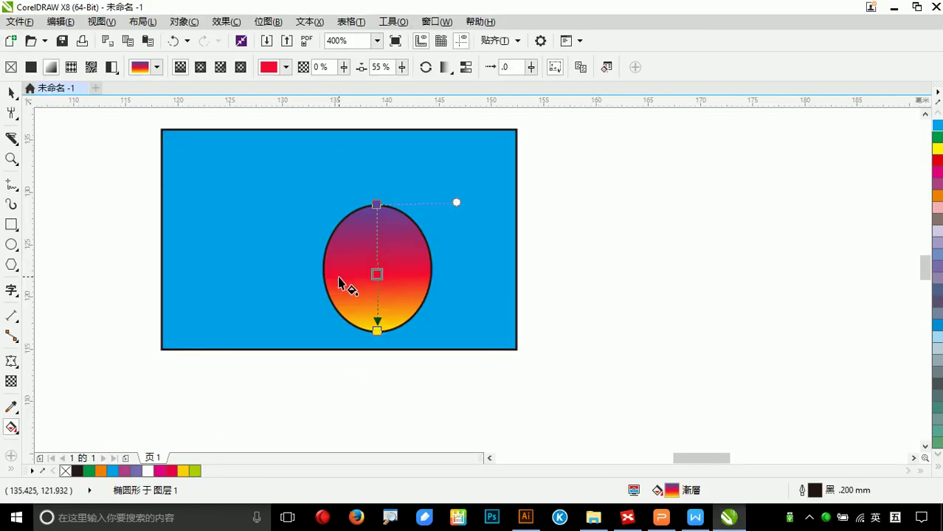
left_click(12, 93)
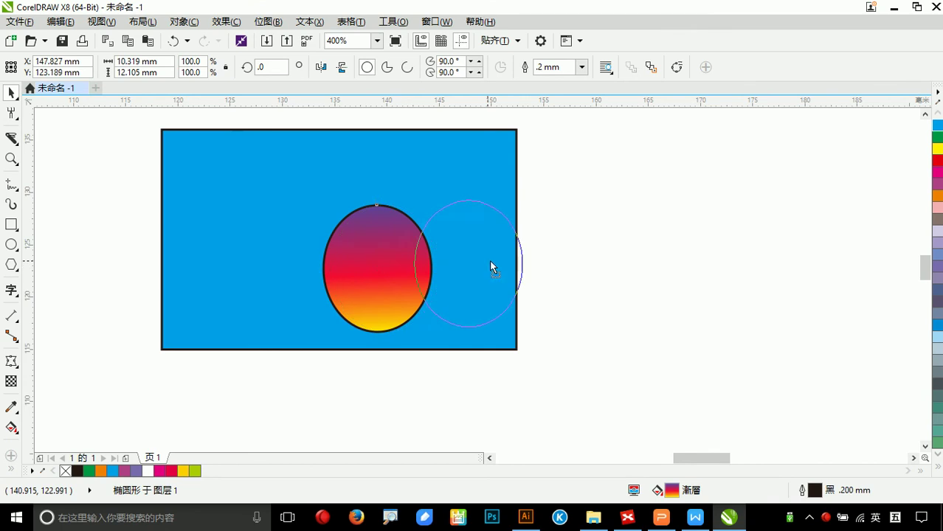
left_click_drag(410, 270, 553, 269)
scroll(568, 313, "down", 2)
left_click_drag(624, 377, 256, 137)
key("Delete")
- Draw an ellipse about 51 × 35 mm and reposition it to about X 124 mm, Y 130 mm
key("F7")
mouse_move(275, 162)
left_mouse_down()
mouse_move(509, 348)
mouse_move(549, 349)
left_mouse_up()
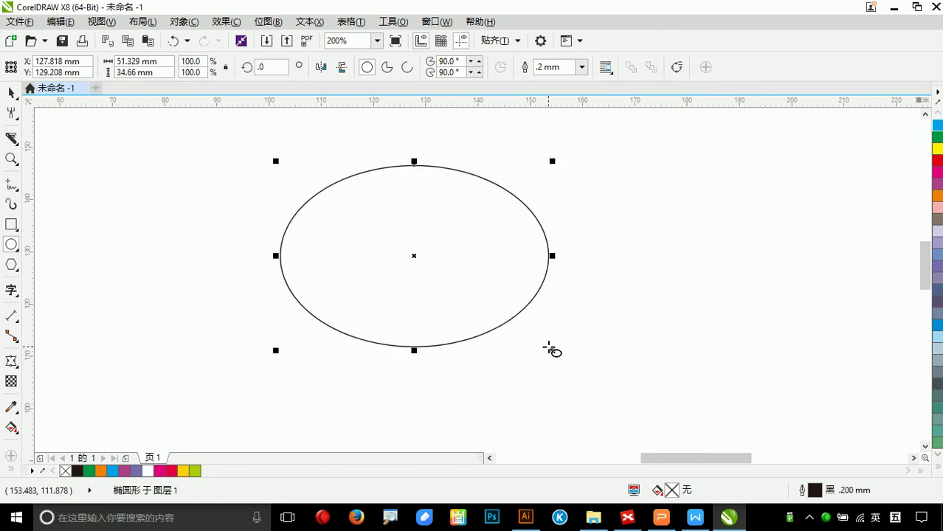
left_click(12, 92)
left_click_drag(376, 236, 365, 249)
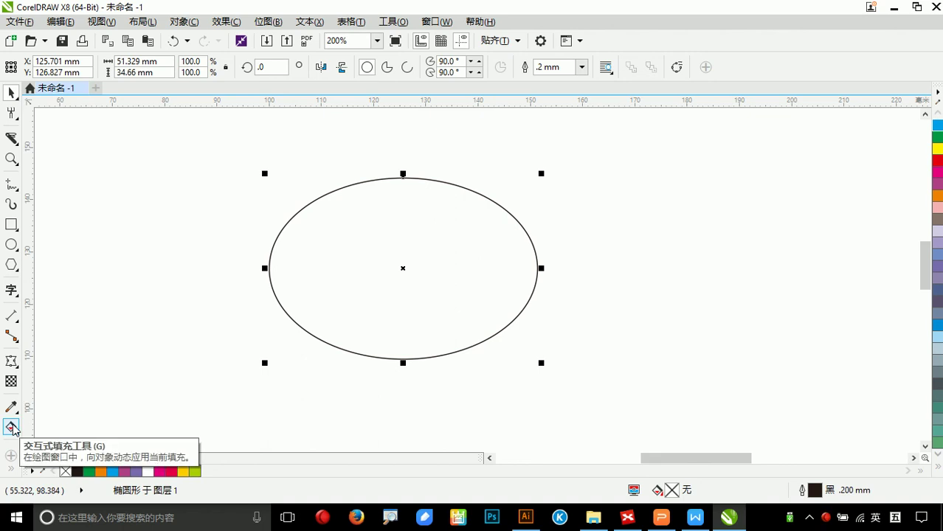
mouse_move(431, 291)
left_mouse_down()
mouse_move(418, 285)
mouse_move(421, 275)
left_mouse_up()
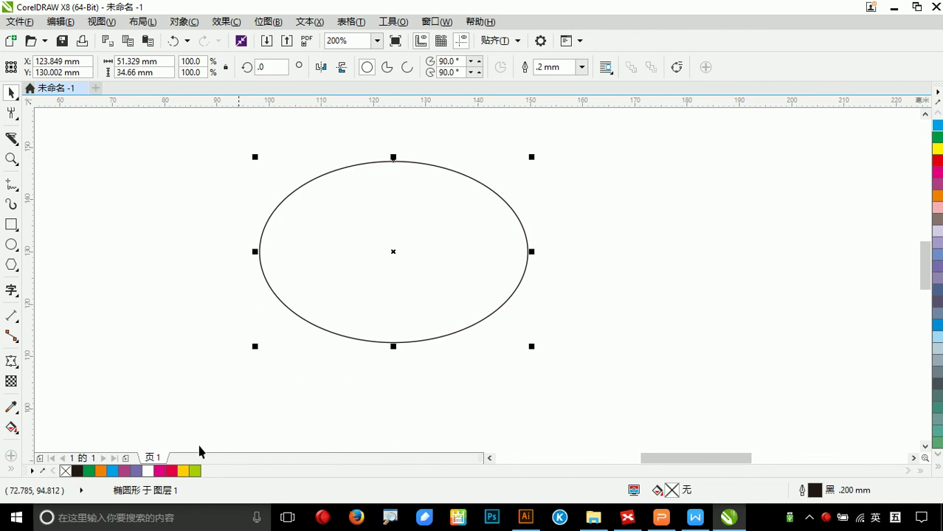
- Apply a near-vertical Interactive Fill gradient across the ellipse and set its lower stop to C35 M0 Y100 K0
left_click(11, 429)
mouse_move(371, 168)
left_mouse_down()
mouse_move(417, 320)
mouse_move(413, 335)
mouse_move(274, 242)
mouse_move(419, 298)
mouse_move(417, 345)
left_mouse_up()
left_click(419, 339)
left_click(454, 334)
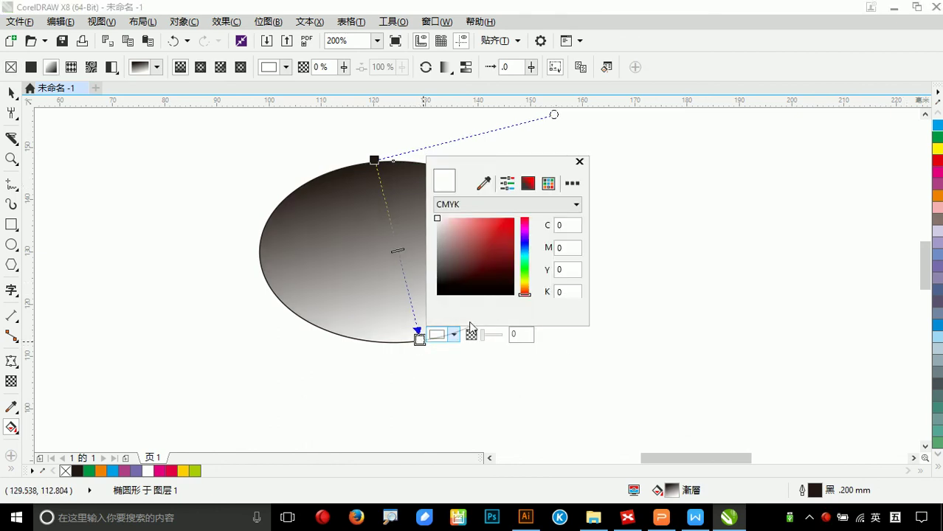
left_click(526, 282)
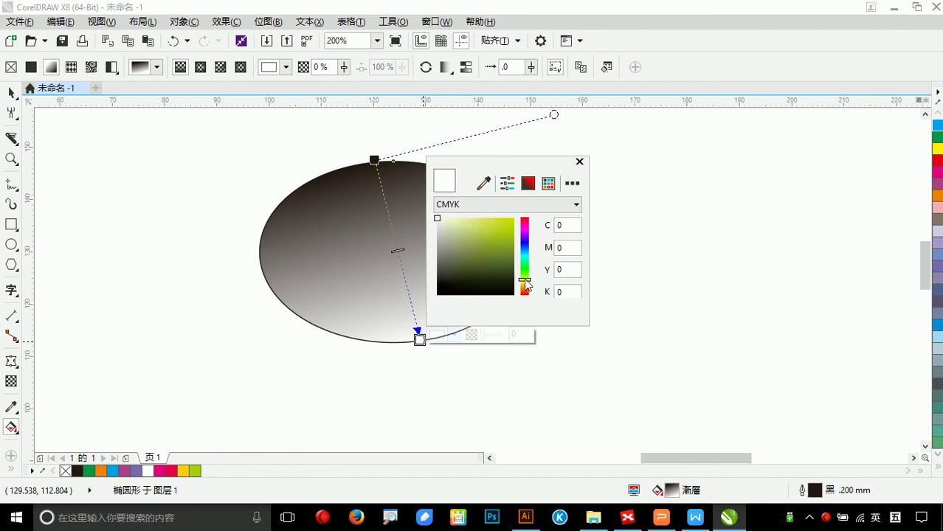
left_click(524, 278)
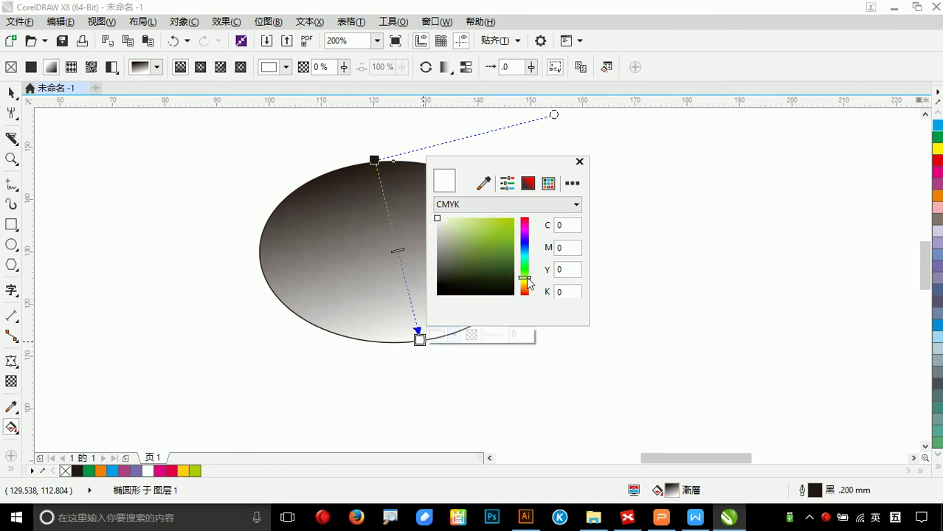
left_click_drag(484, 235, 514, 218)
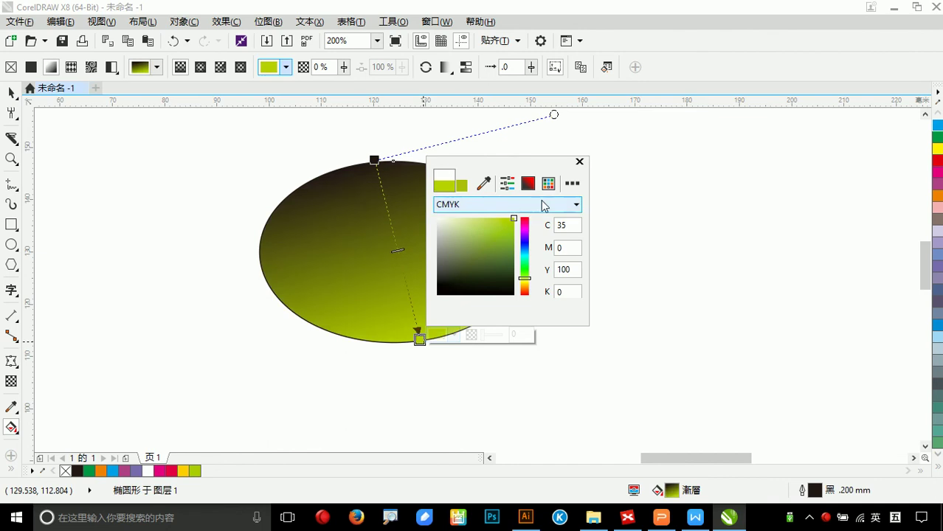
left_click(580, 161)
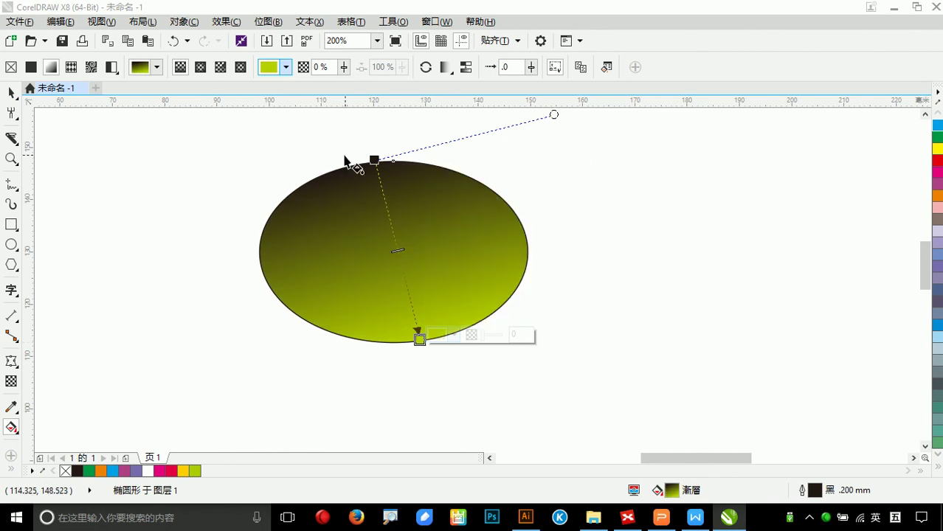
- Recolour the gradient's upper stop to green, C100 M0 Y100 K0
left_click(374, 159)
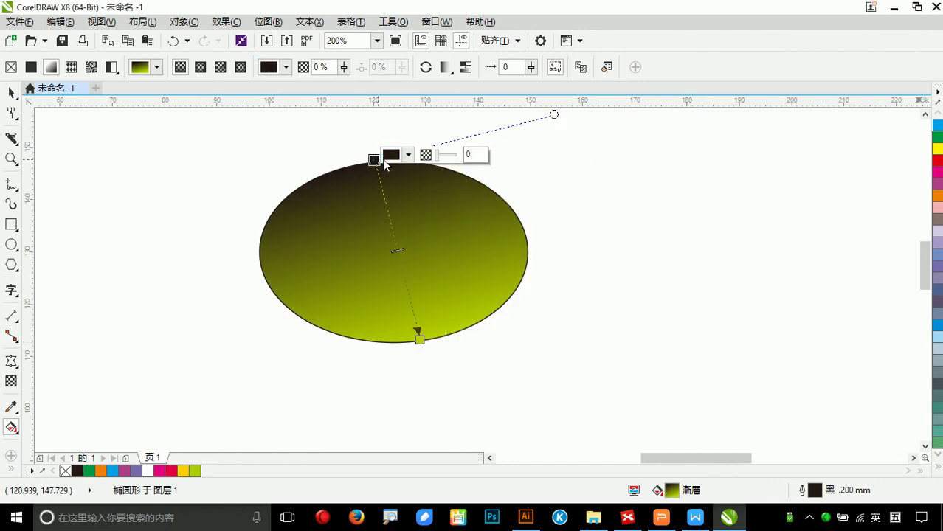
left_click(410, 156)
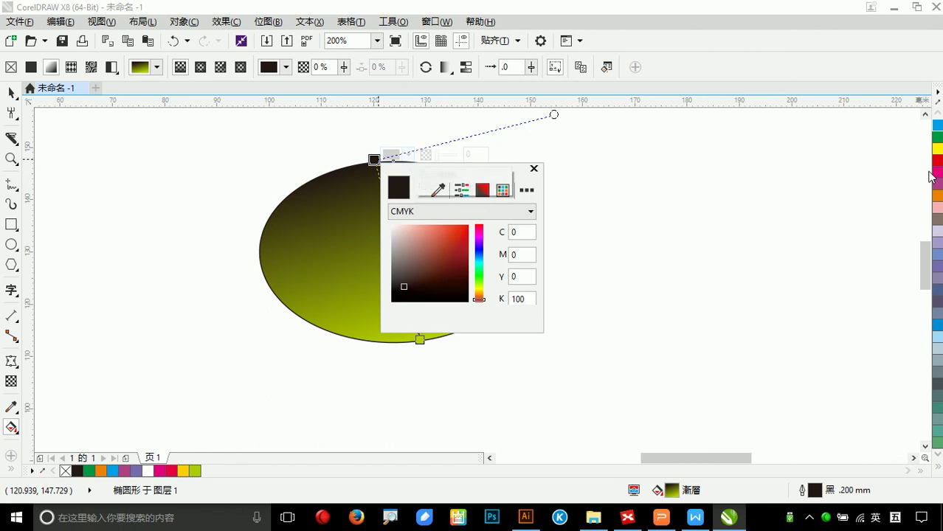
left_click(937, 137)
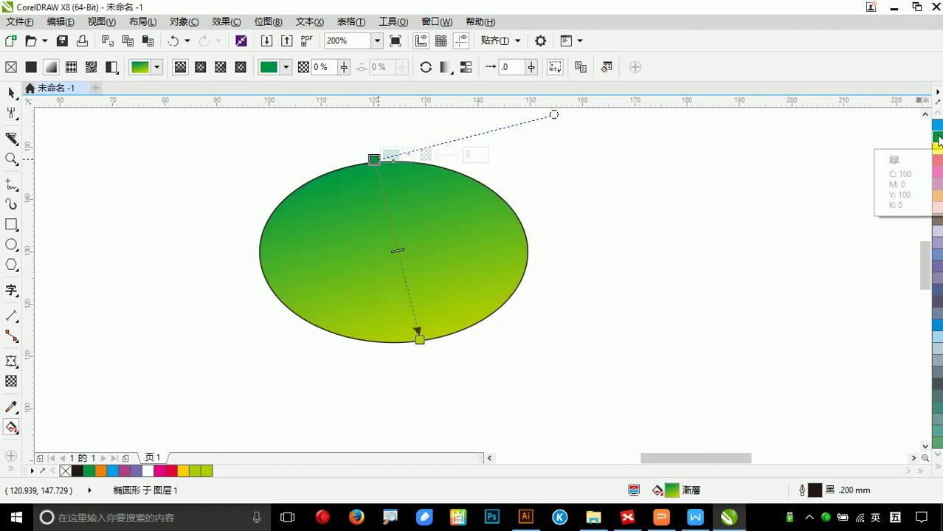
- Add a yellow colour stop in the middle of the ellipse's gradient and slide it to the 45% position
double_click(399, 262)
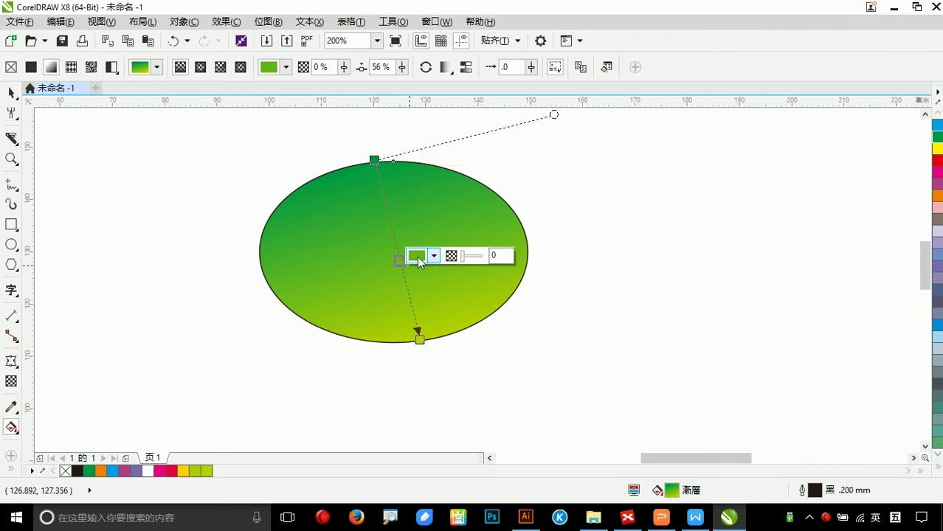
left_click(435, 256)
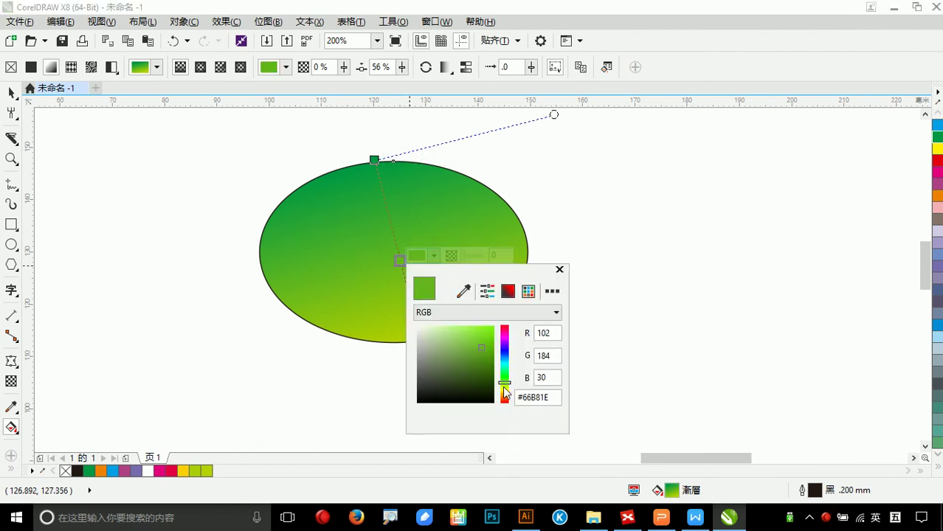
left_click_drag(508, 385, 505, 390)
left_click_drag(486, 347, 492, 327)
left_click(559, 269)
left_click_drag(400, 261, 392, 244)
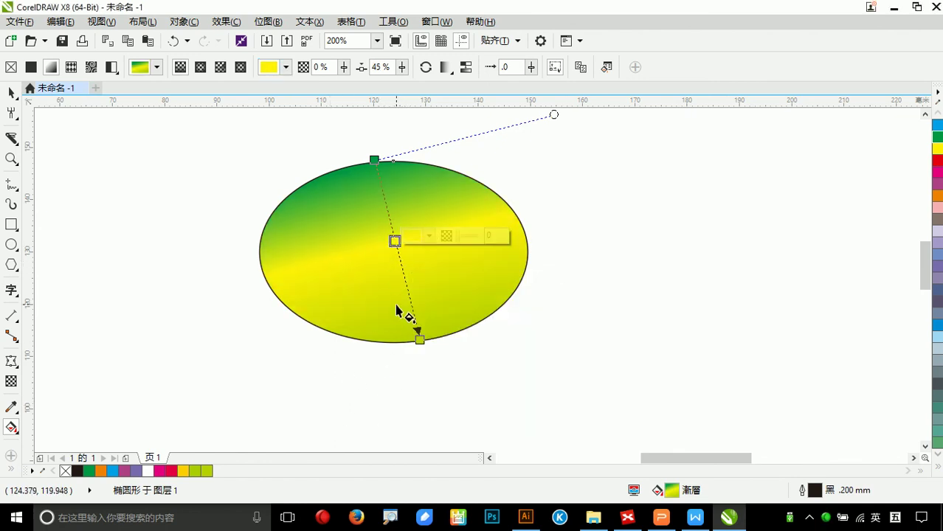
- Adjust the gradient's length and angle by placing its green stop above the ellipse and its yellow-green stop below it
left_click_drag(418, 338, 410, 385)
left_click_drag(374, 160, 360, 110)
scroll(380, 204, "down", 1)
scroll(378, 214, "down", 1)
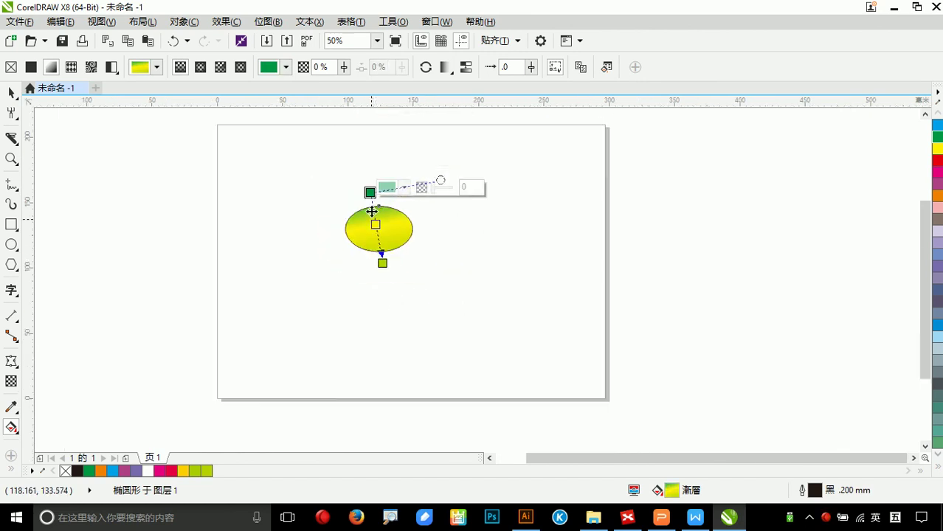
left_click(382, 263)
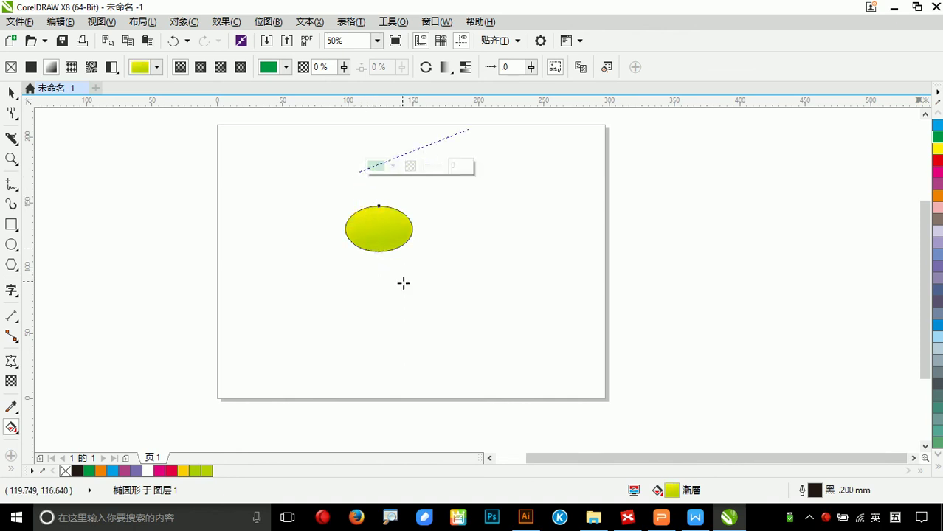
left_click(406, 302)
left_click_drag(404, 301, 392, 269)
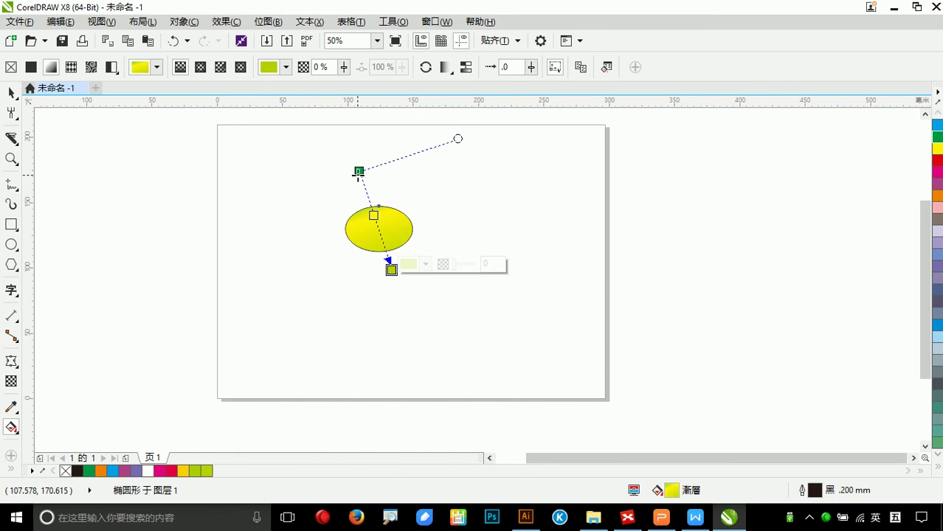
left_click_drag(359, 172, 363, 184)
- Remove the yellow middle stop from the ellipse's gradient
left_click(378, 229)
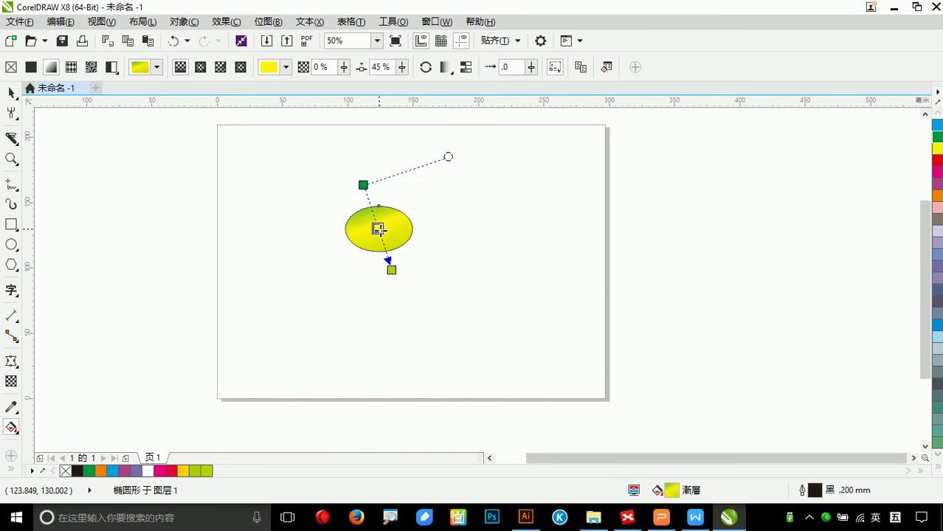
left_click_drag(378, 229, 377, 230)
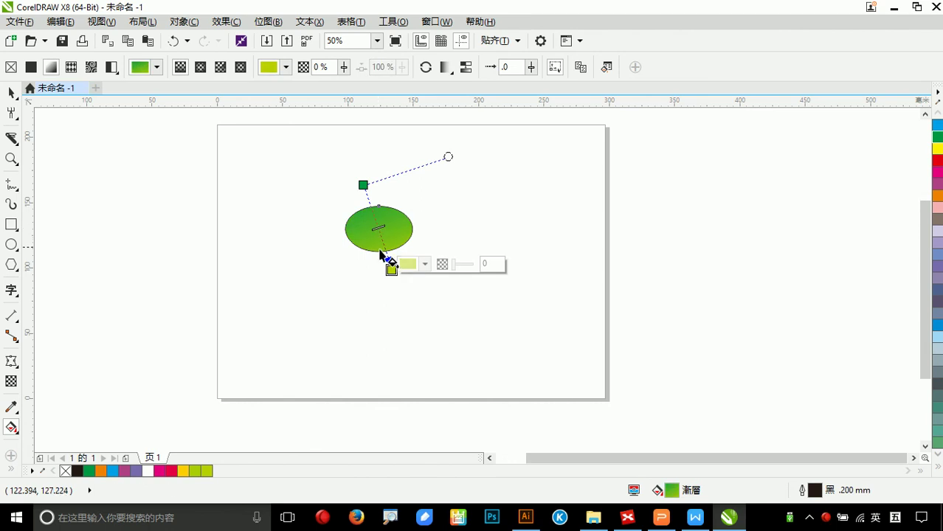
- Shorten the ellipse's gradient by moving its green stop just above the ellipse and its yellow-green stop just below, and finish with the Pick tool
left_click_drag(390, 267, 389, 254)
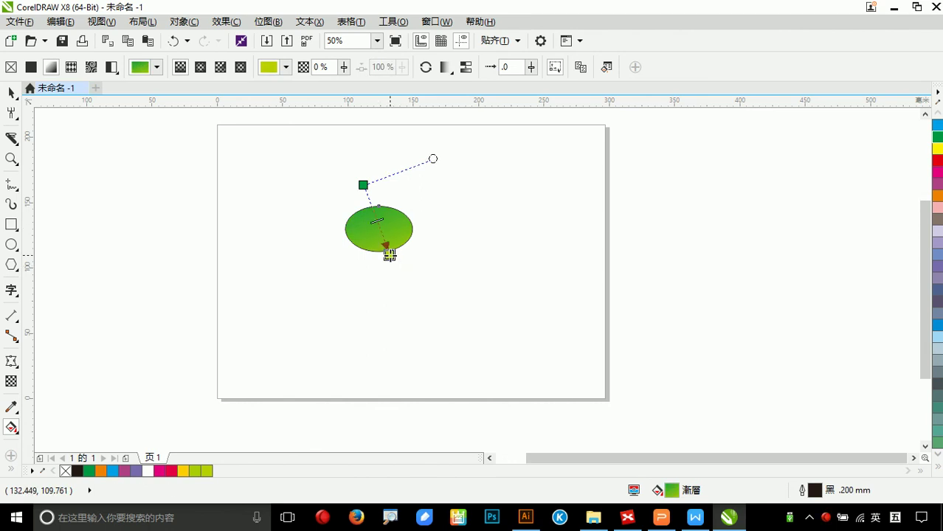
left_click(366, 184)
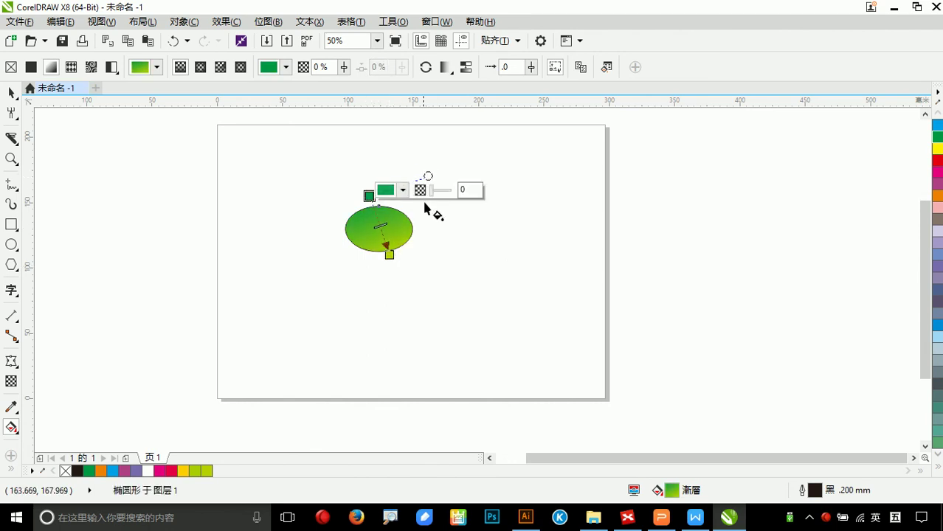
left_click_drag(390, 256, 390, 266)
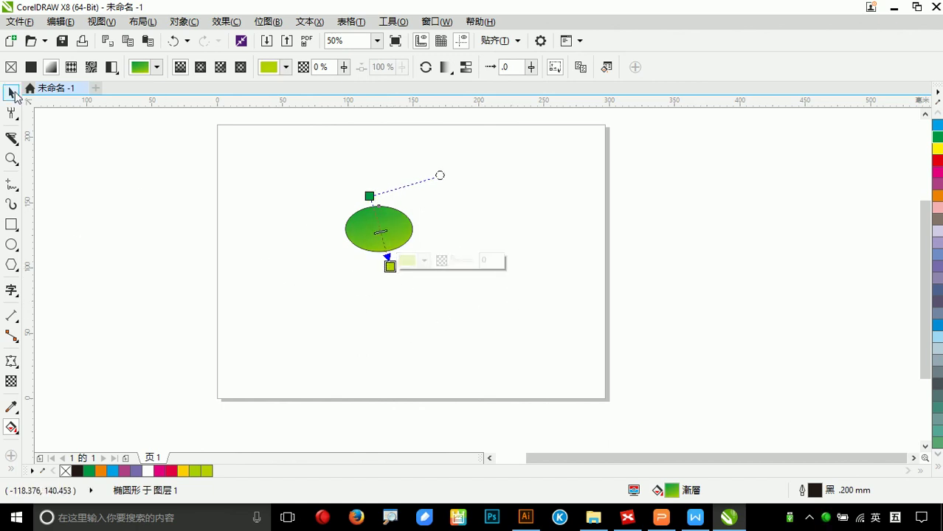
left_click(12, 93)
scroll(434, 231, "up", 2)
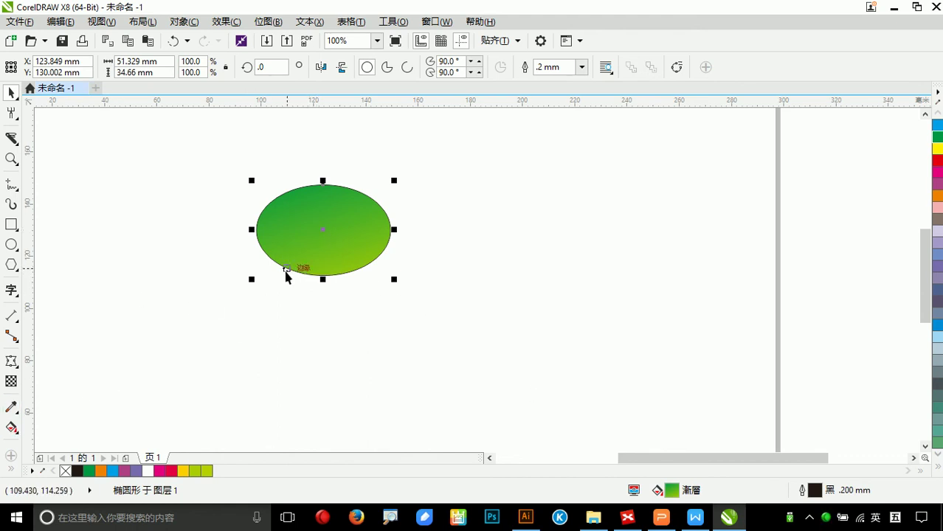
- Check the OSHANG logo slide's key points in WPS Presentation and, back in CorelDRAW, look through the Shape tool group
left_click(662, 519)
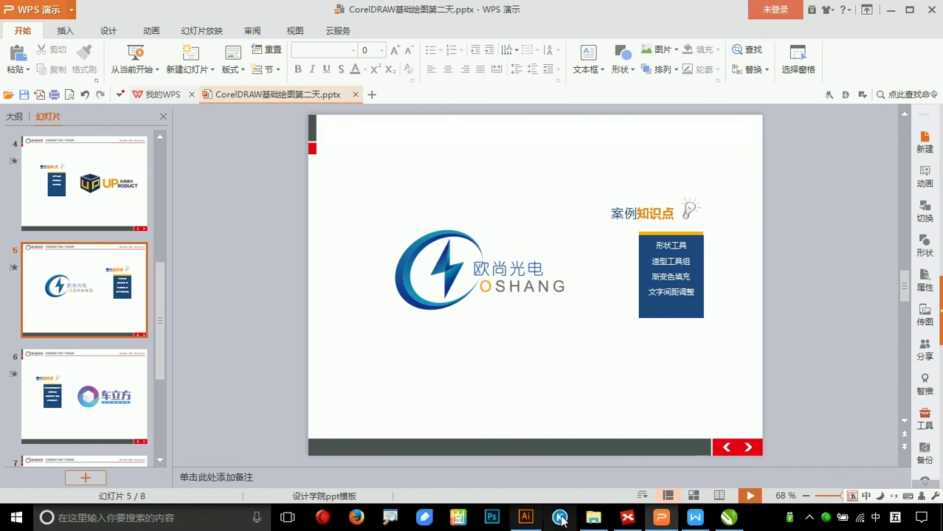
left_click(729, 518)
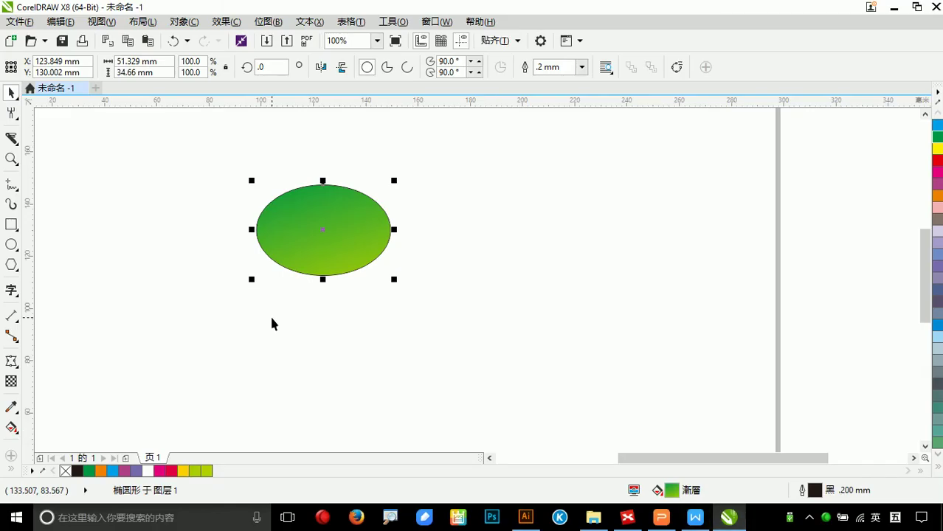
left_click(16, 118)
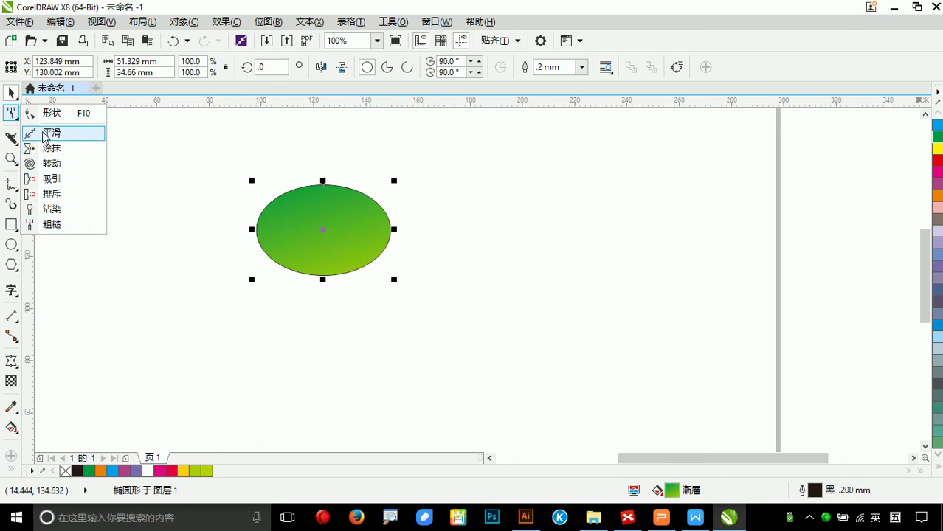
left_click(12, 92)
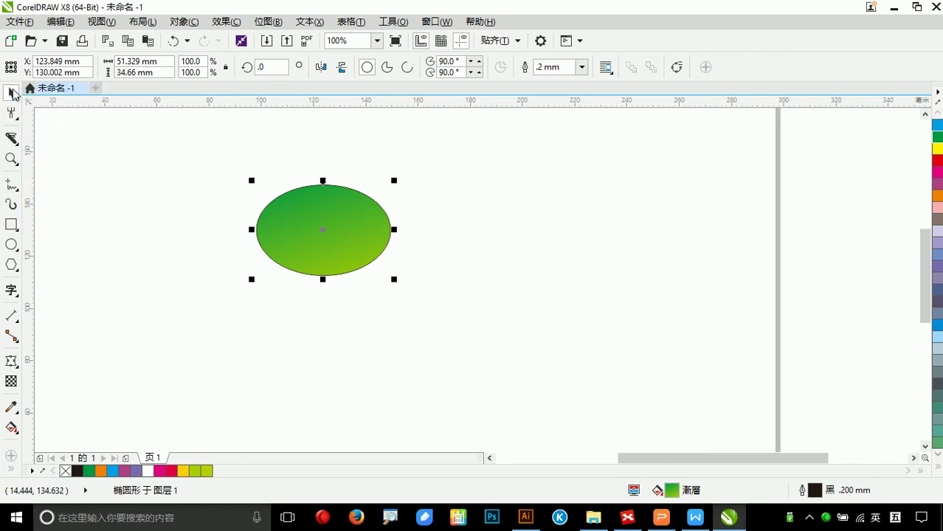